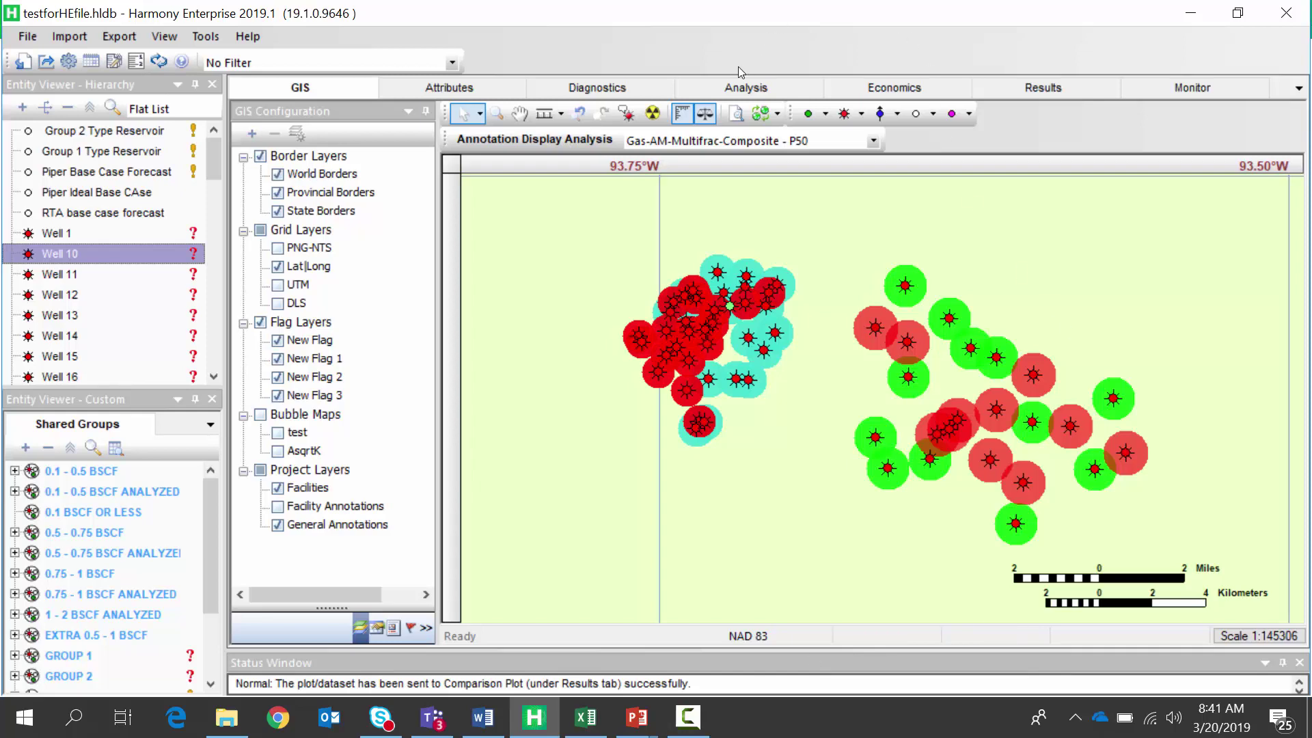
Switch to the Analysis view with Well 10's gas rate forecast and decline parameters.
click(728, 91)
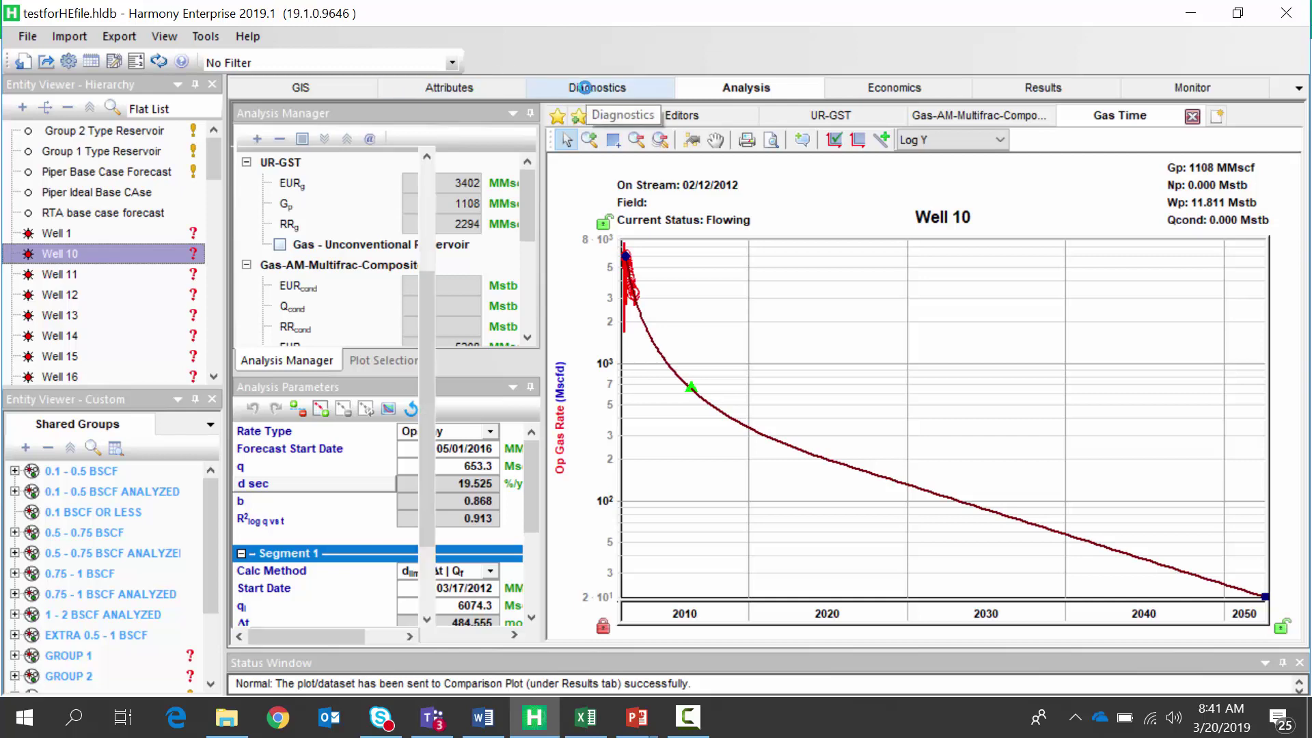
Show the Diagnostics rate and pressure plot over early months, stepping from Well 11 to Well 12.
click(593, 90)
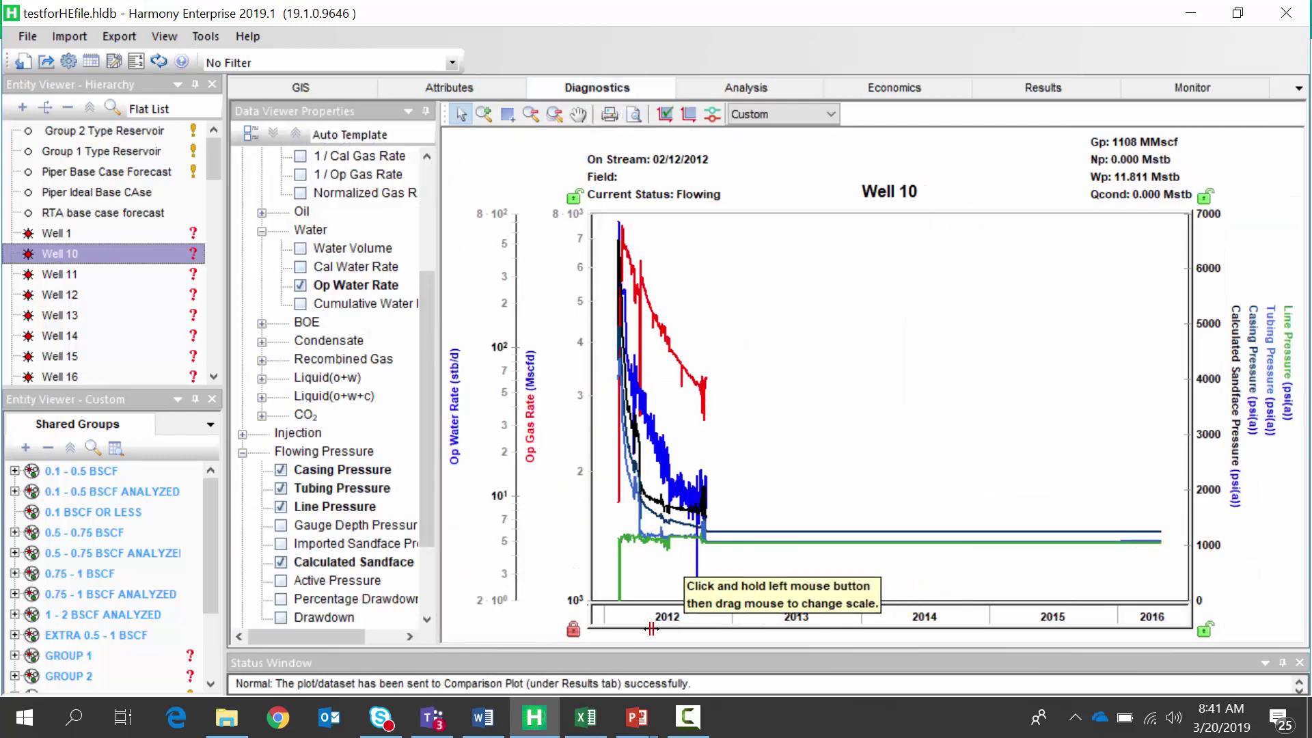
drag(670, 601, 853, 586)
click(56, 273)
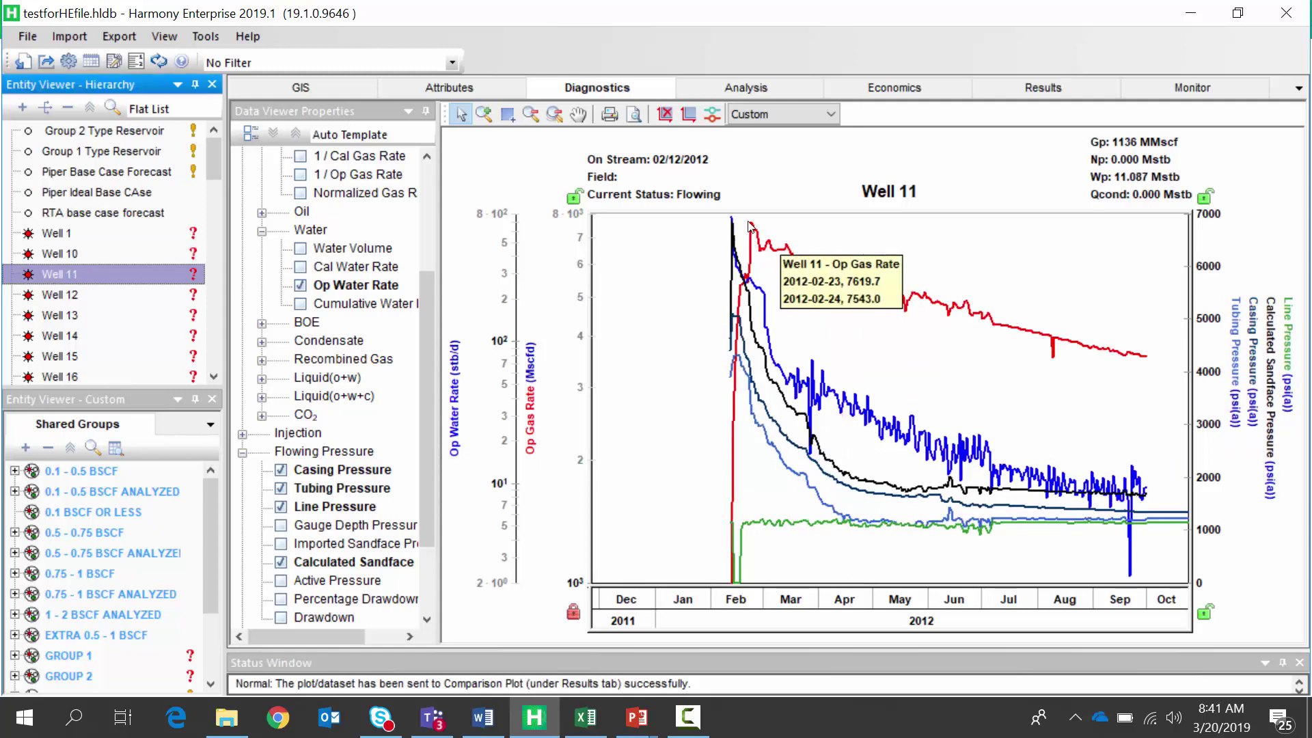
key(Down)
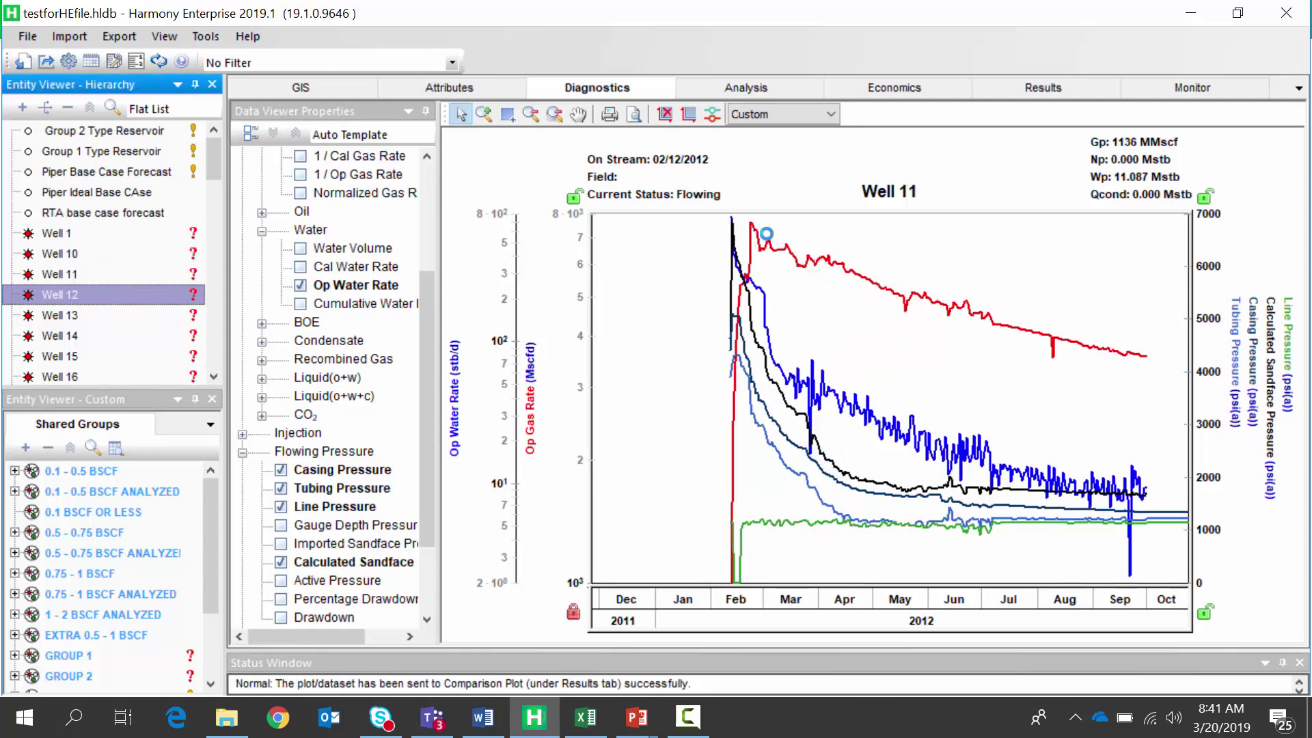
Start a new custom attribute in the attributes table named 'Peak Rate'.
click(424, 86)
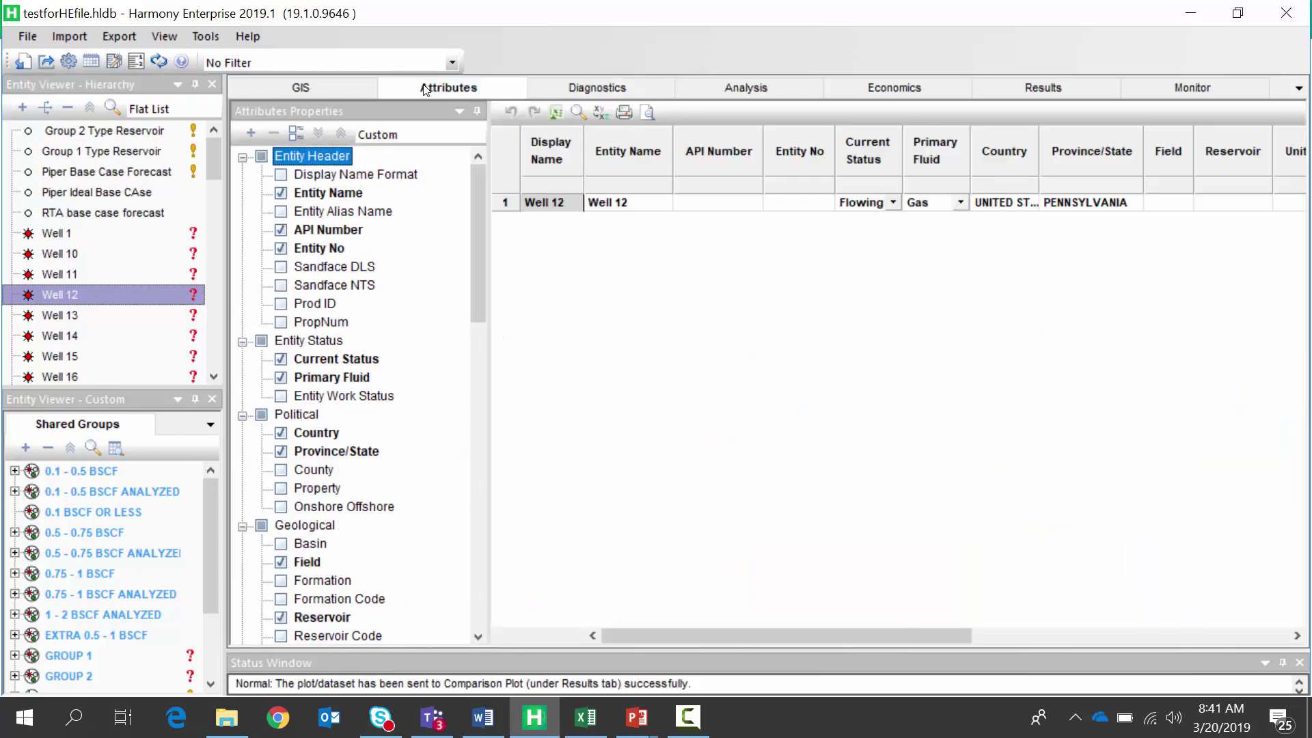
click(249, 135)
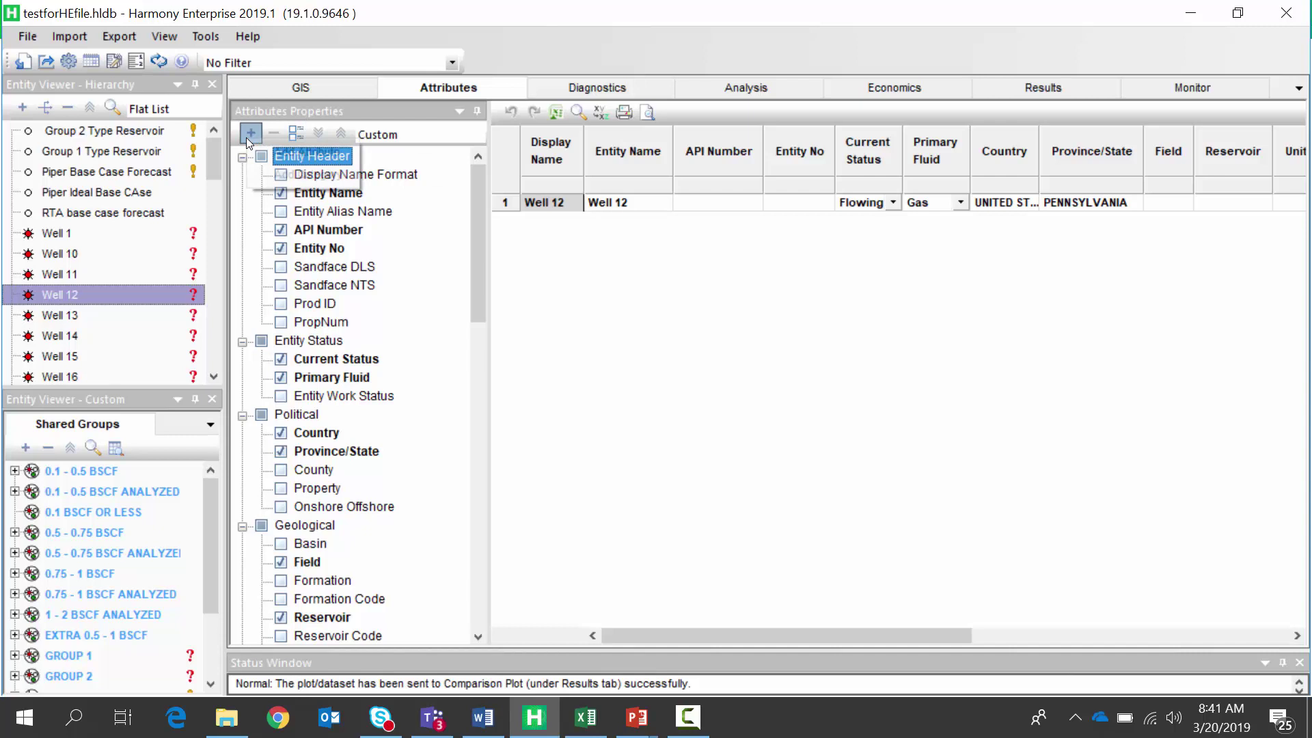
click(295, 153)
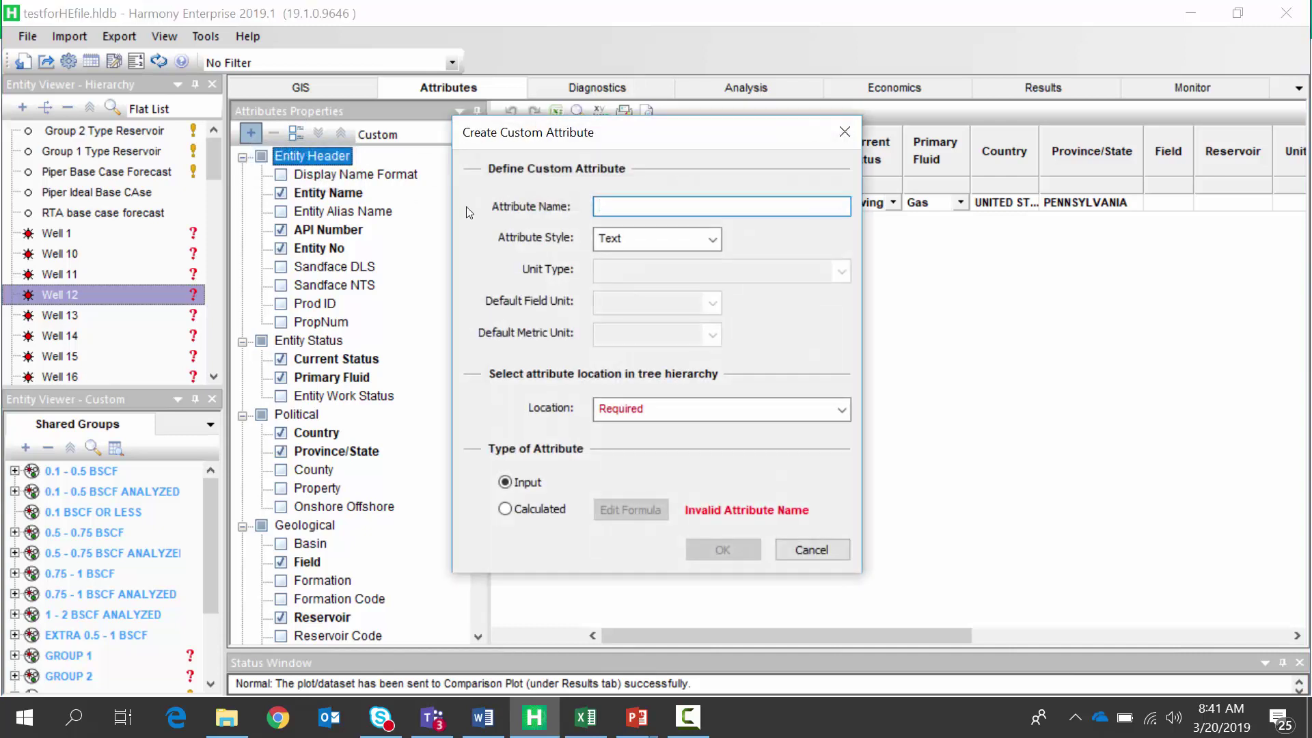
text(Peak Rage)
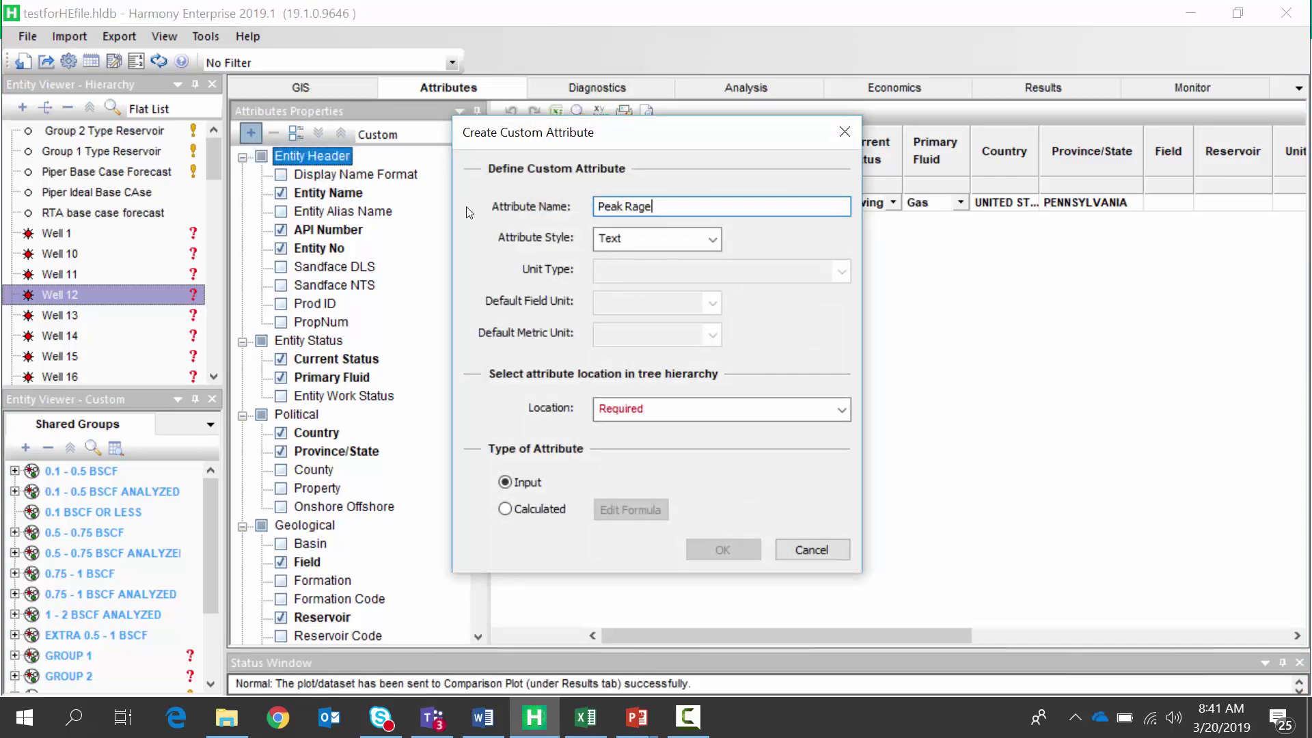
key(BackSpace)
key(BackSpace)
text(te)
Make Peak Rate a Number of unit type Gas Rate (MMscfd), filed under Cumulative Volume.
click(711, 238)
click(629, 274)
click(628, 274)
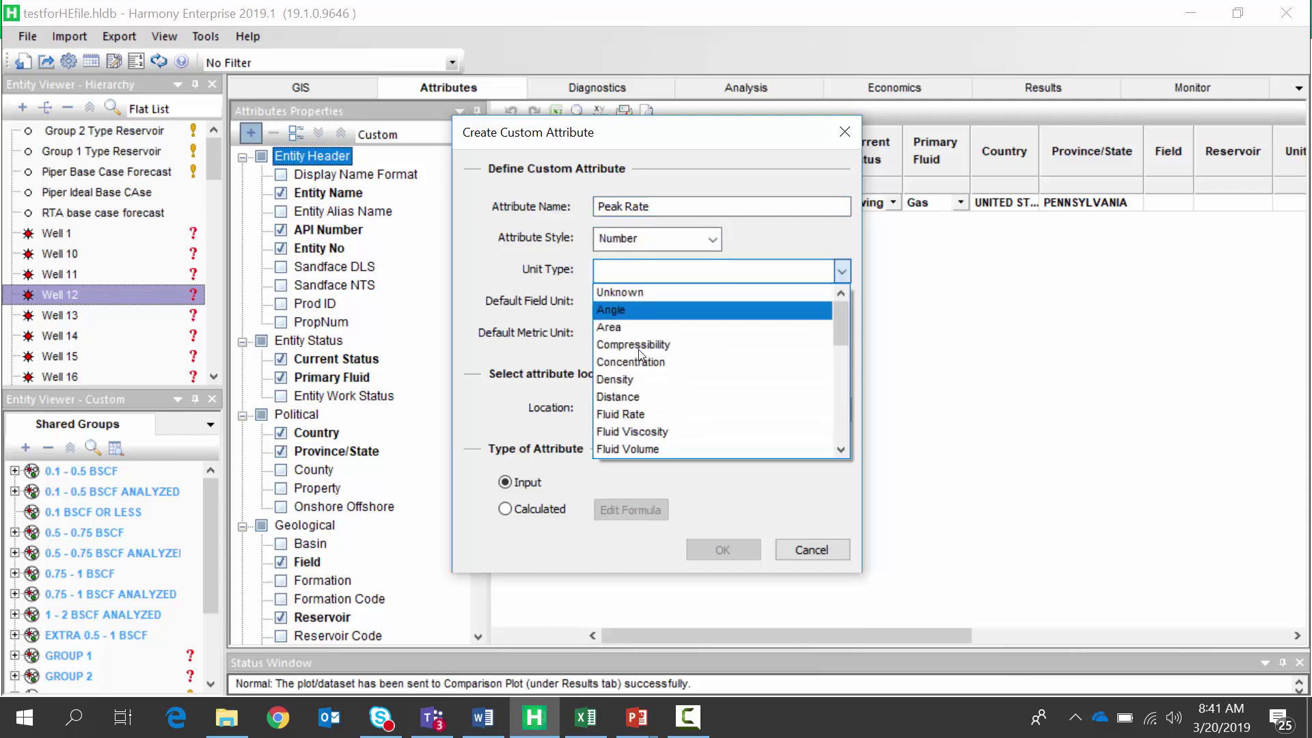
scroll(640, 355, down, 2)
click(655, 424)
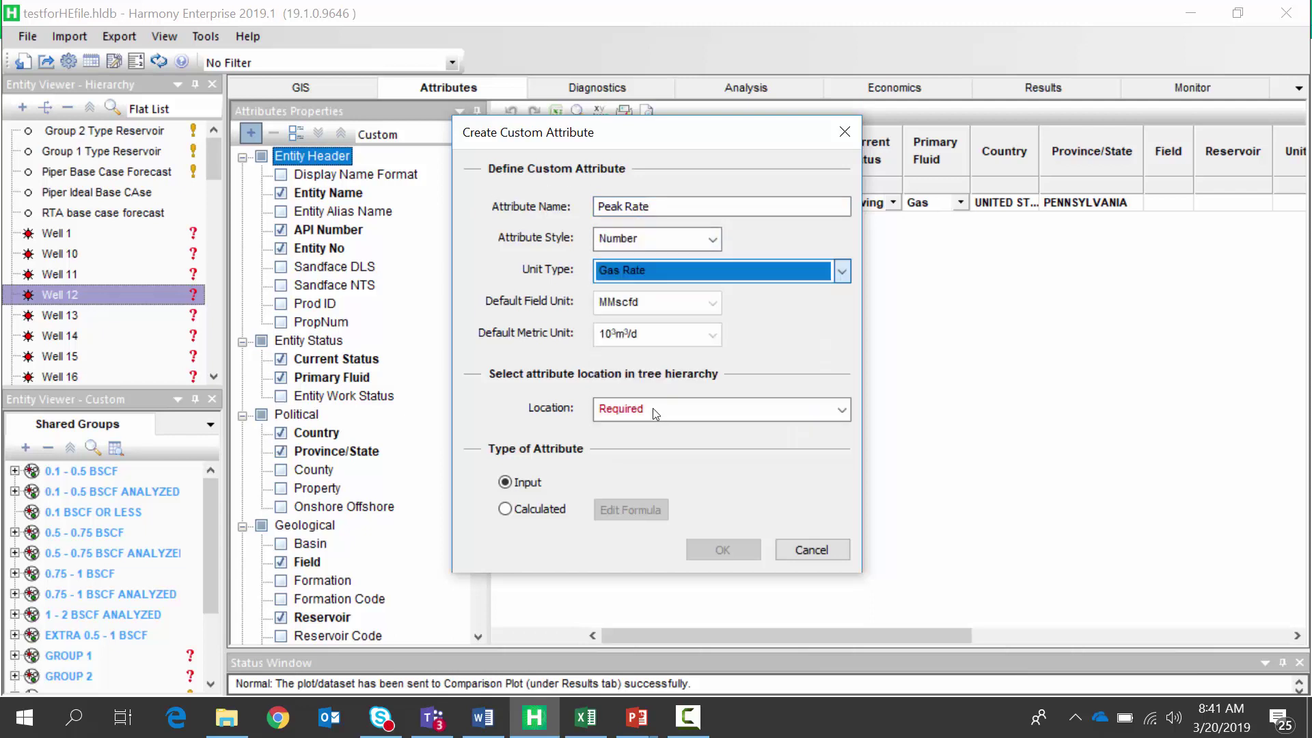
click(644, 302)
click(644, 392)
click(643, 410)
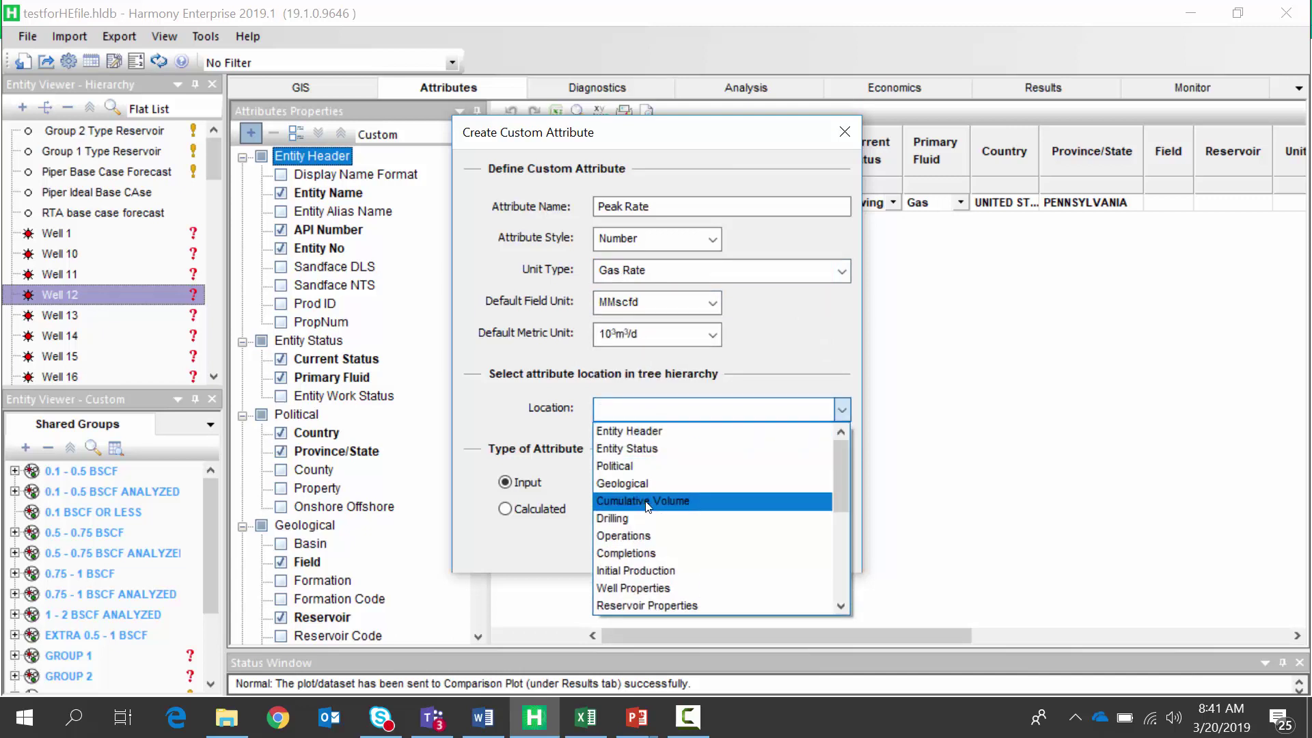
click(646, 503)
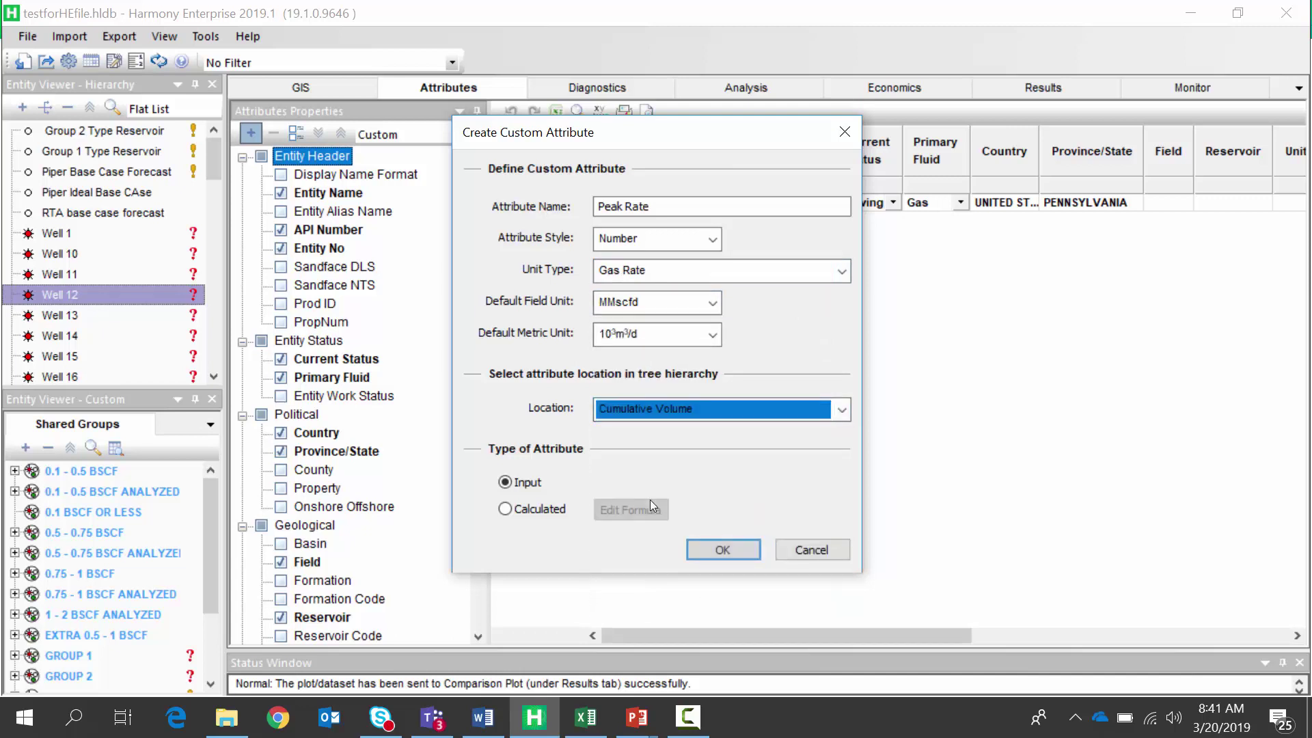
Make Peak Rate calculated with the formula MaxCol([P:Op Gas Rate],0,365).
click(527, 511)
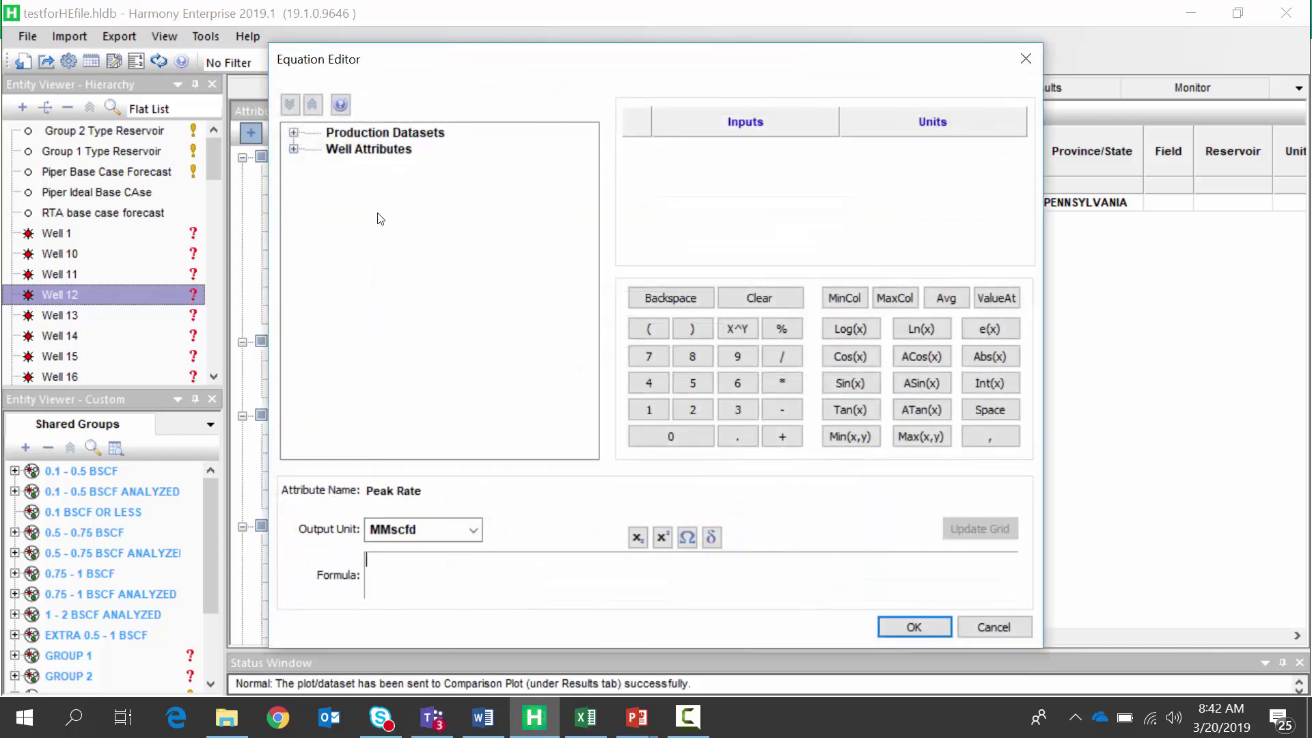
click(293, 136)
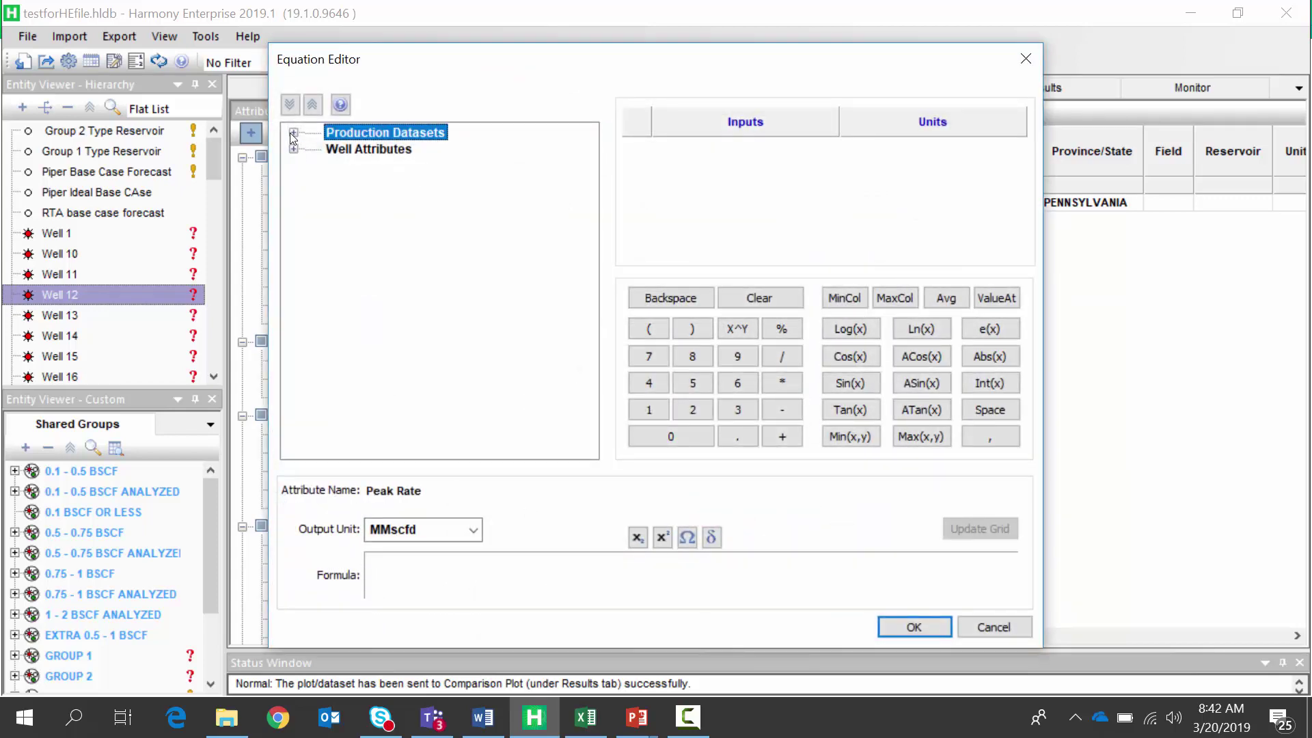
click(293, 134)
click(313, 165)
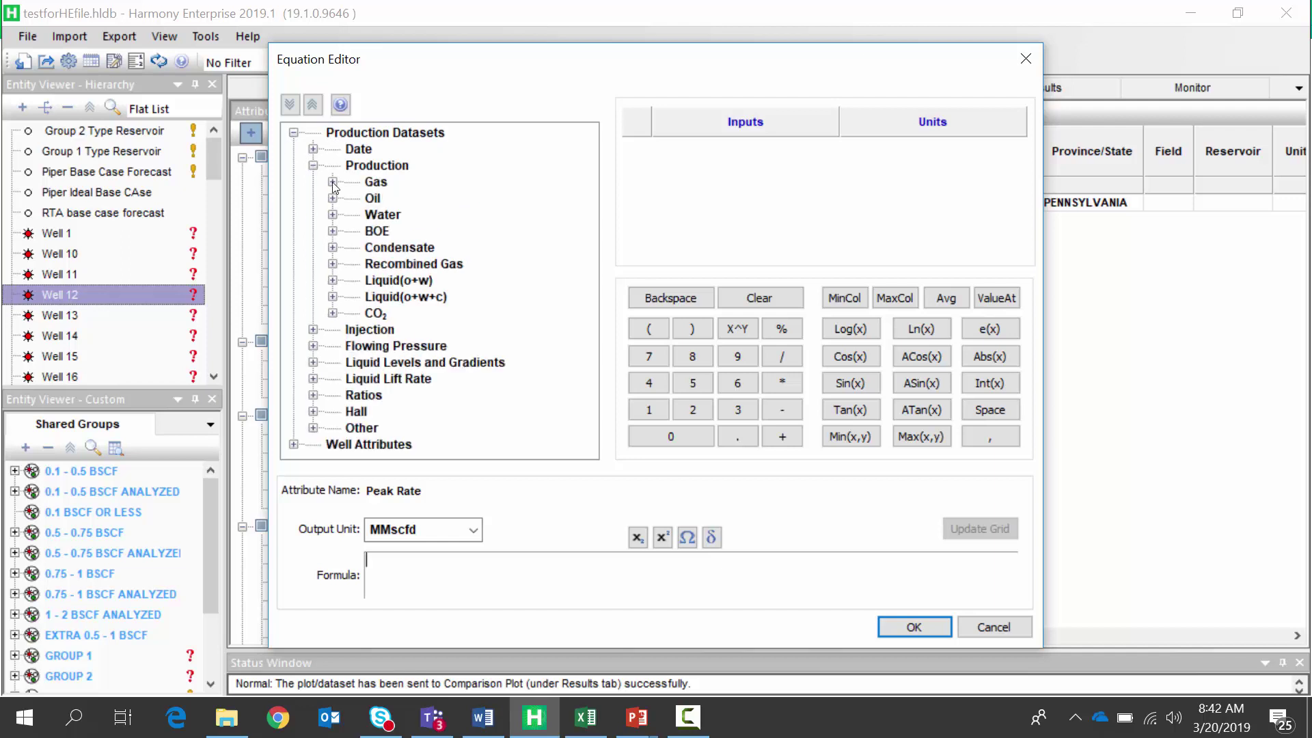
click(332, 182)
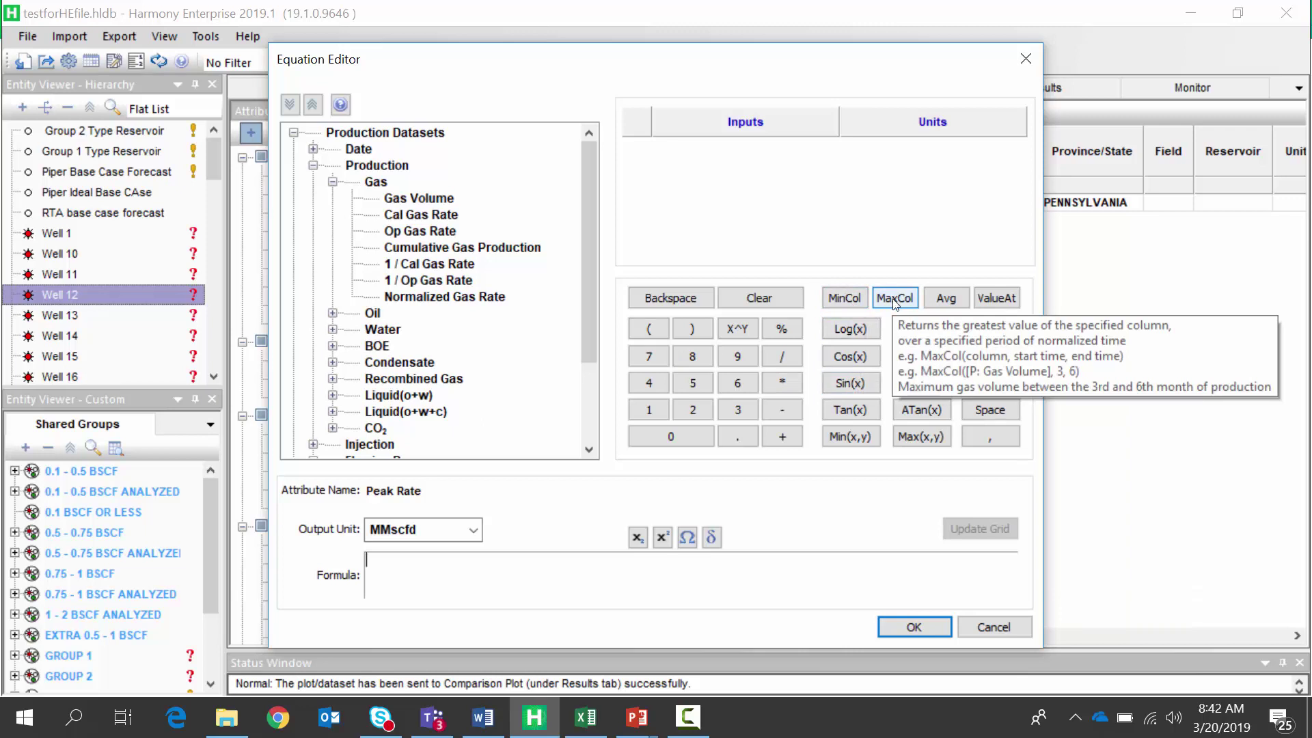
click(894, 299)
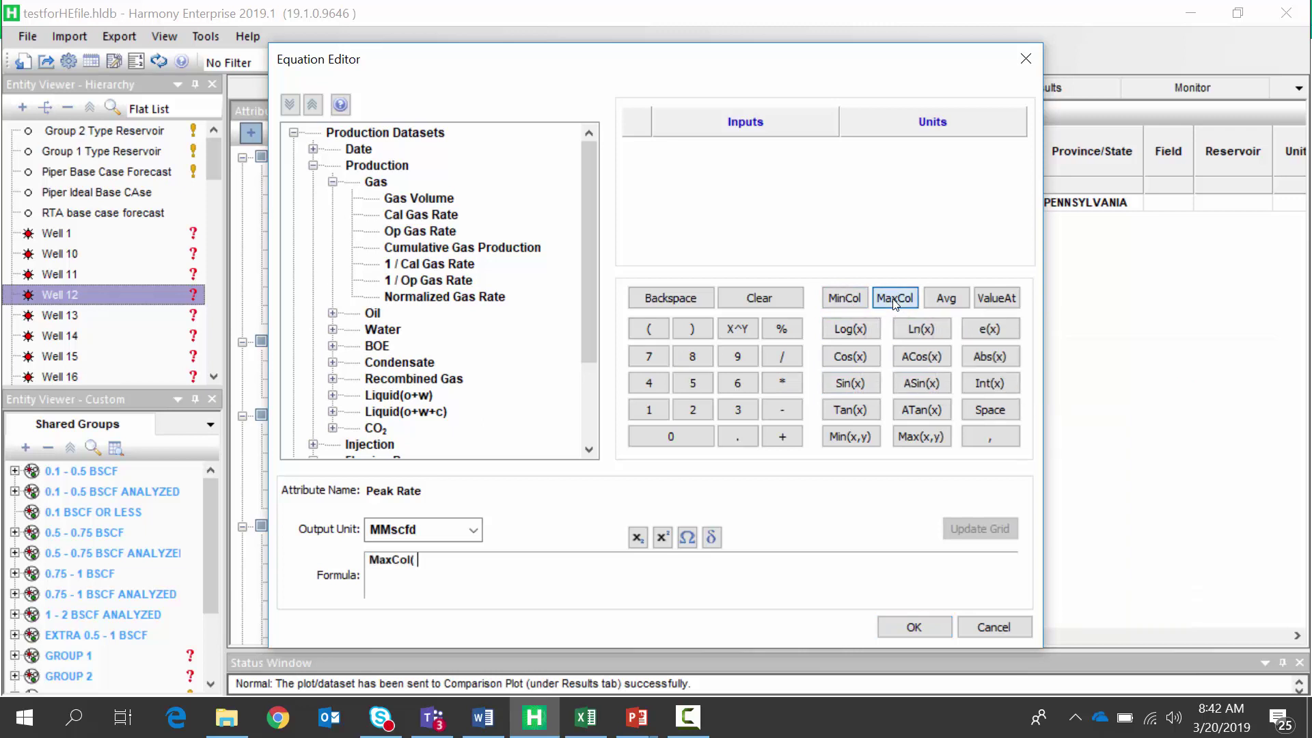
double_click(408, 234)
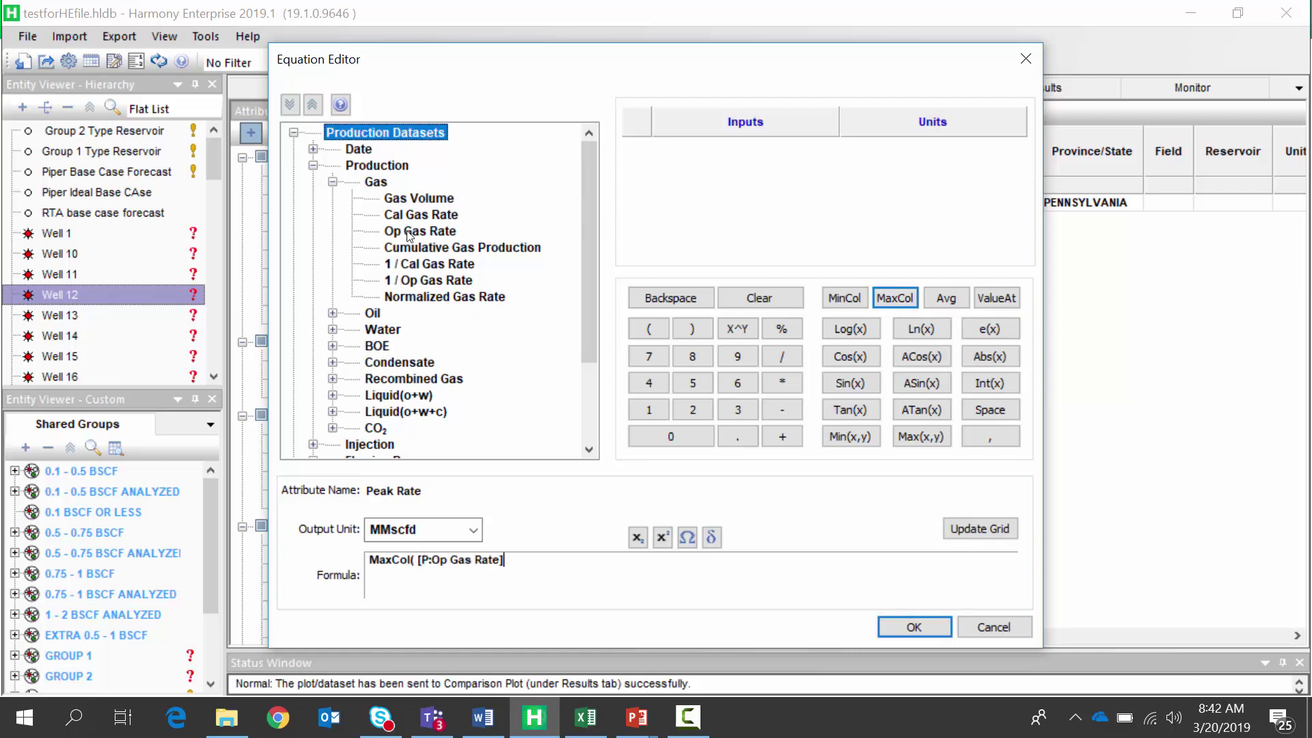
text(,0,365))
Set the formula inputs' units to days for time and MMscfd for gas rate.
click(972, 518)
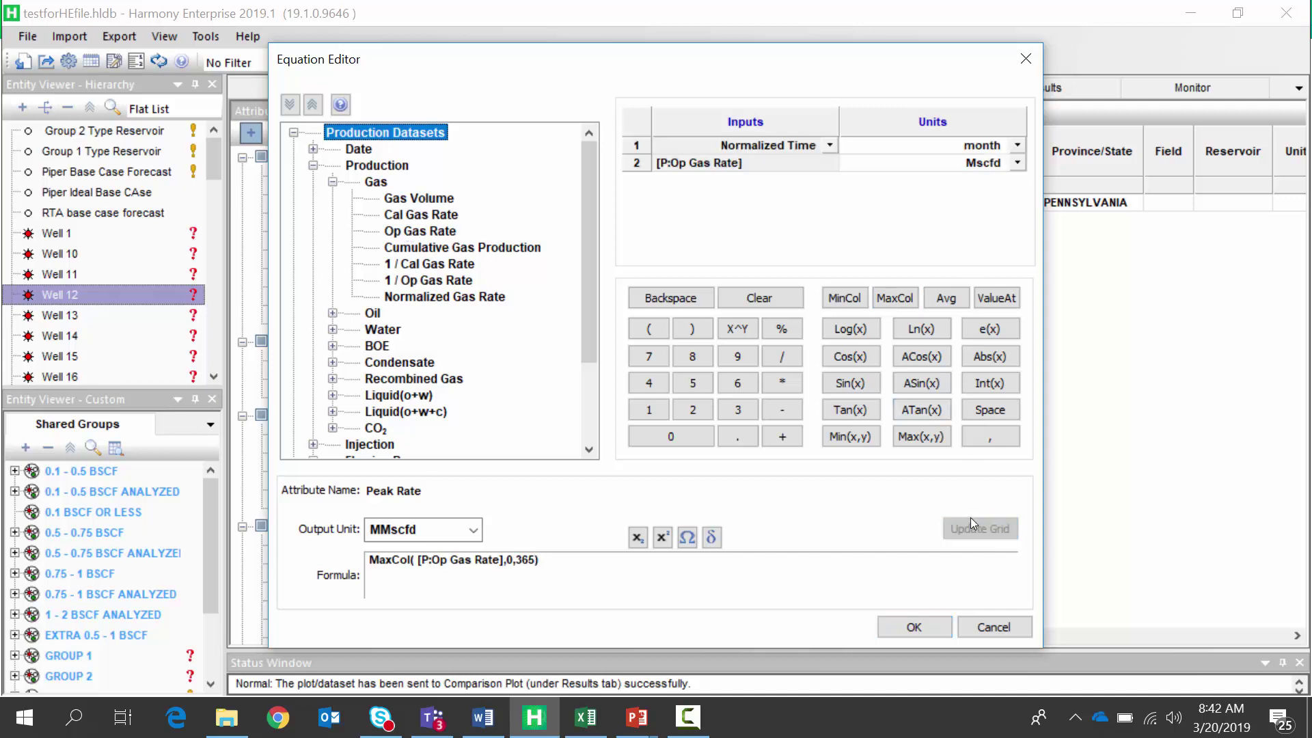
click(1017, 145)
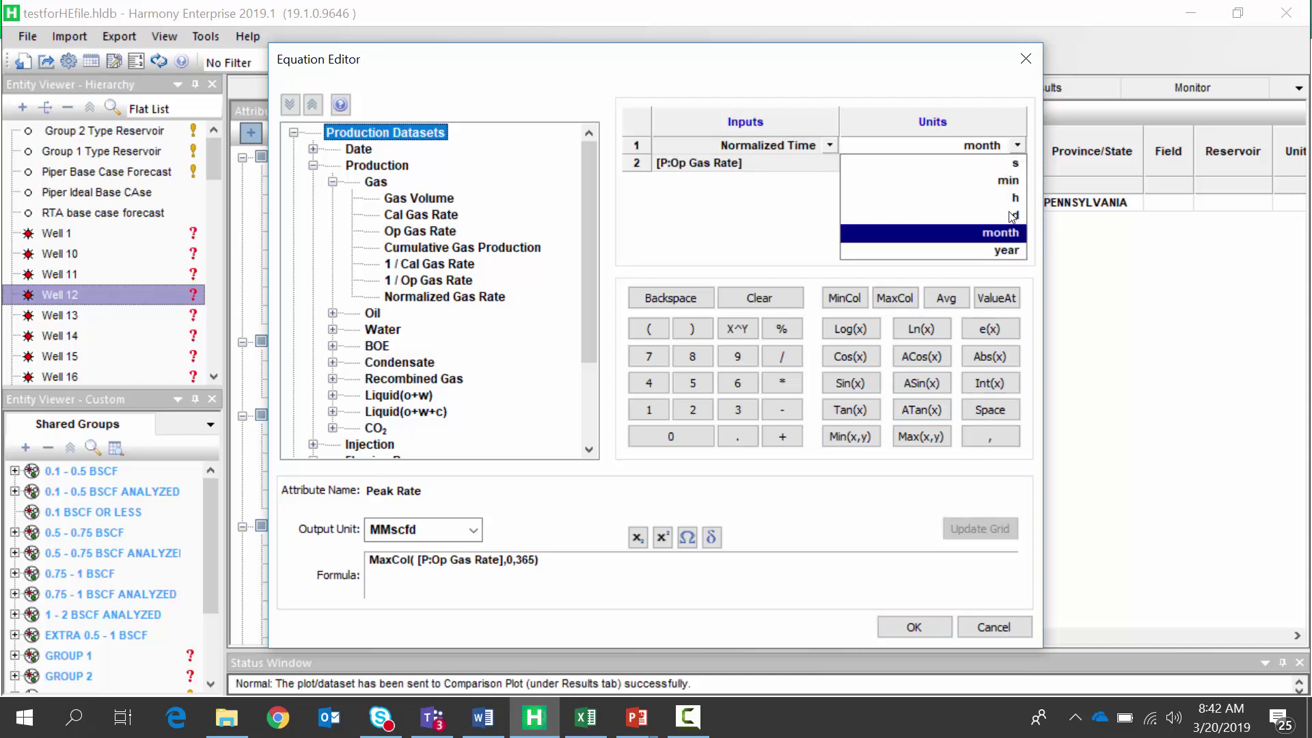
click(1011, 230)
click(1018, 166)
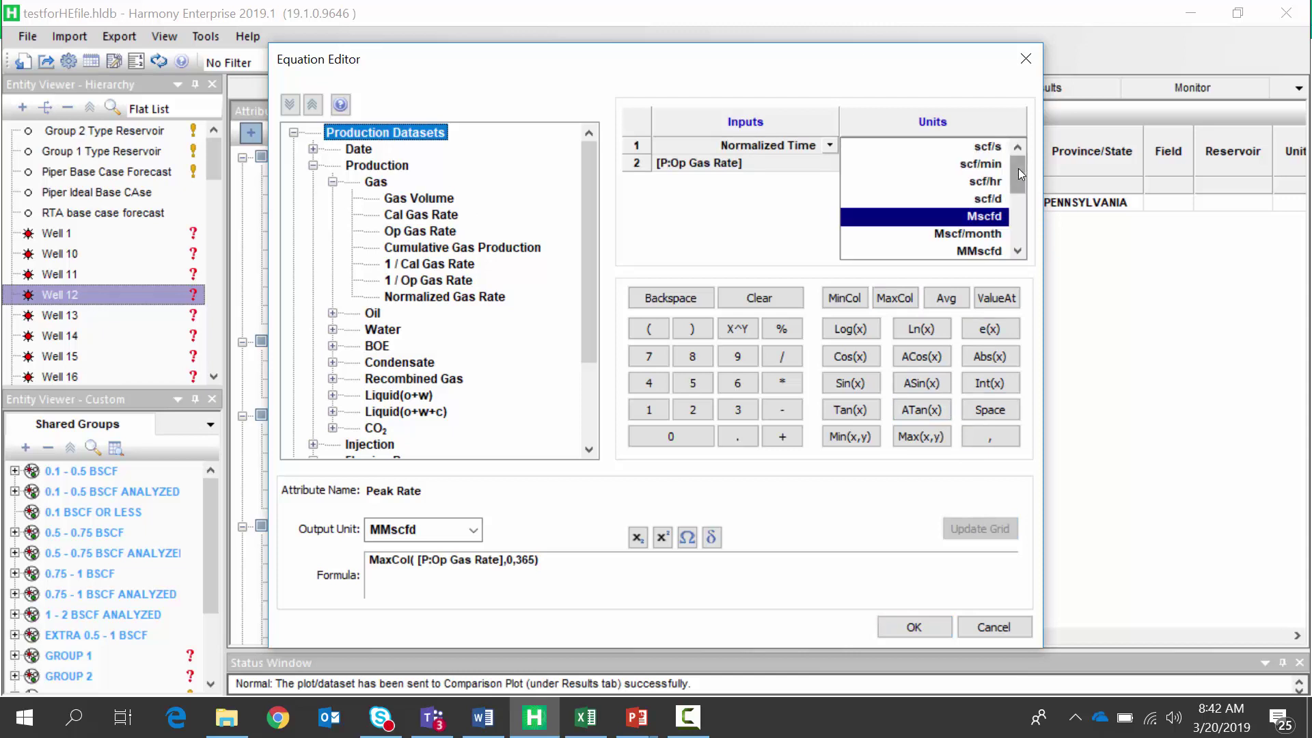
click(977, 251)
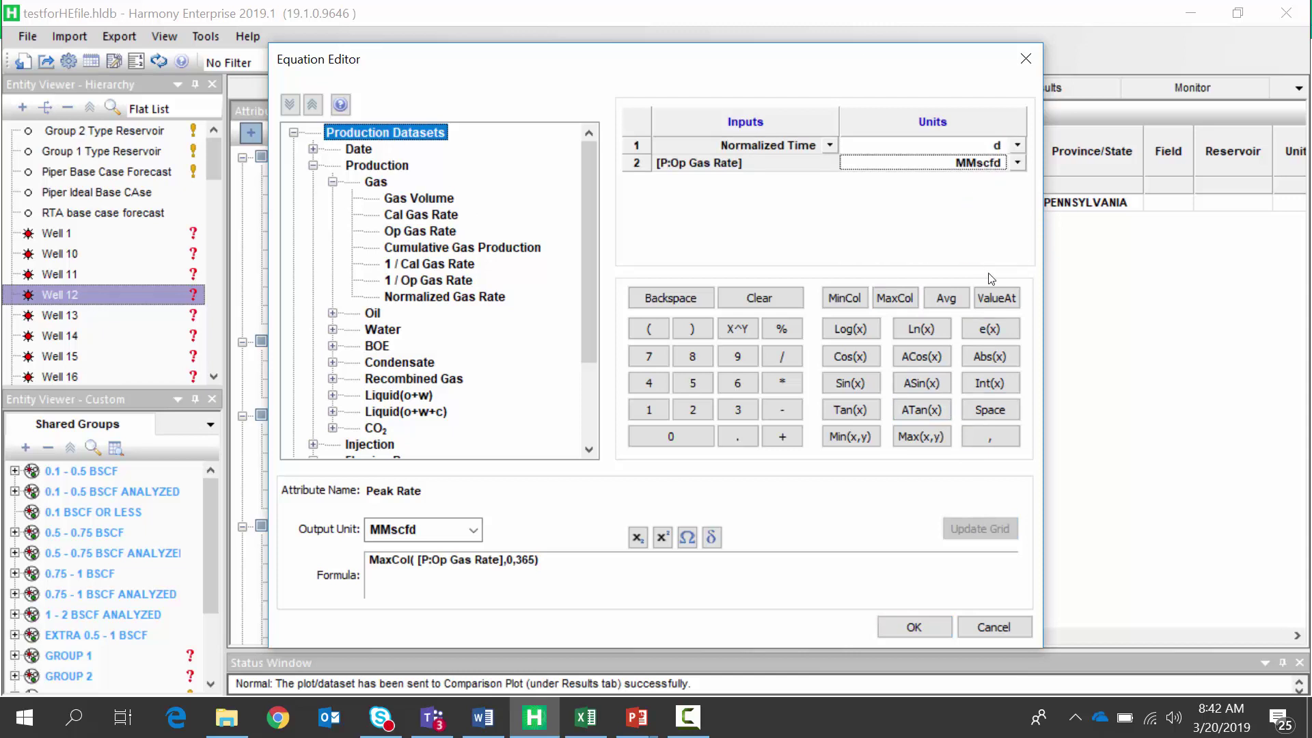
Create the Peak Rate attribute and list Wells 1 and 10–17 with their peak rates.
click(914, 627)
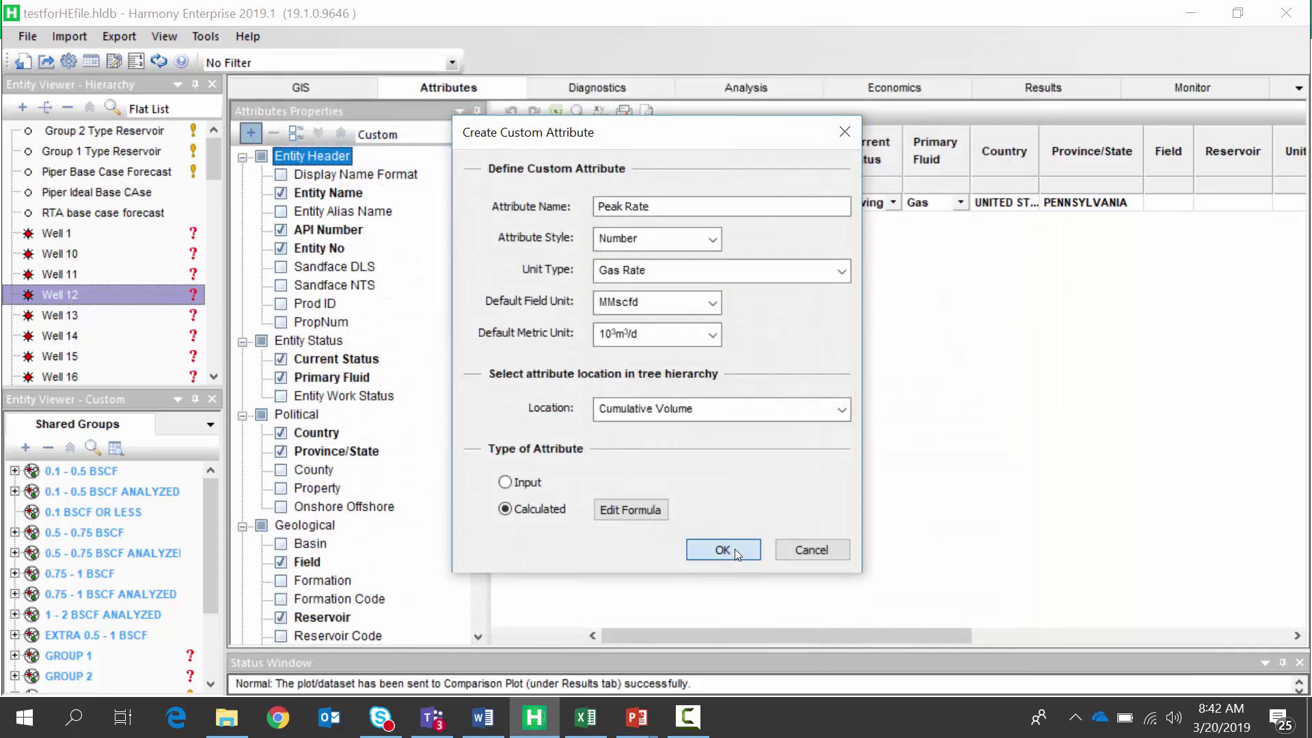
click(723, 550)
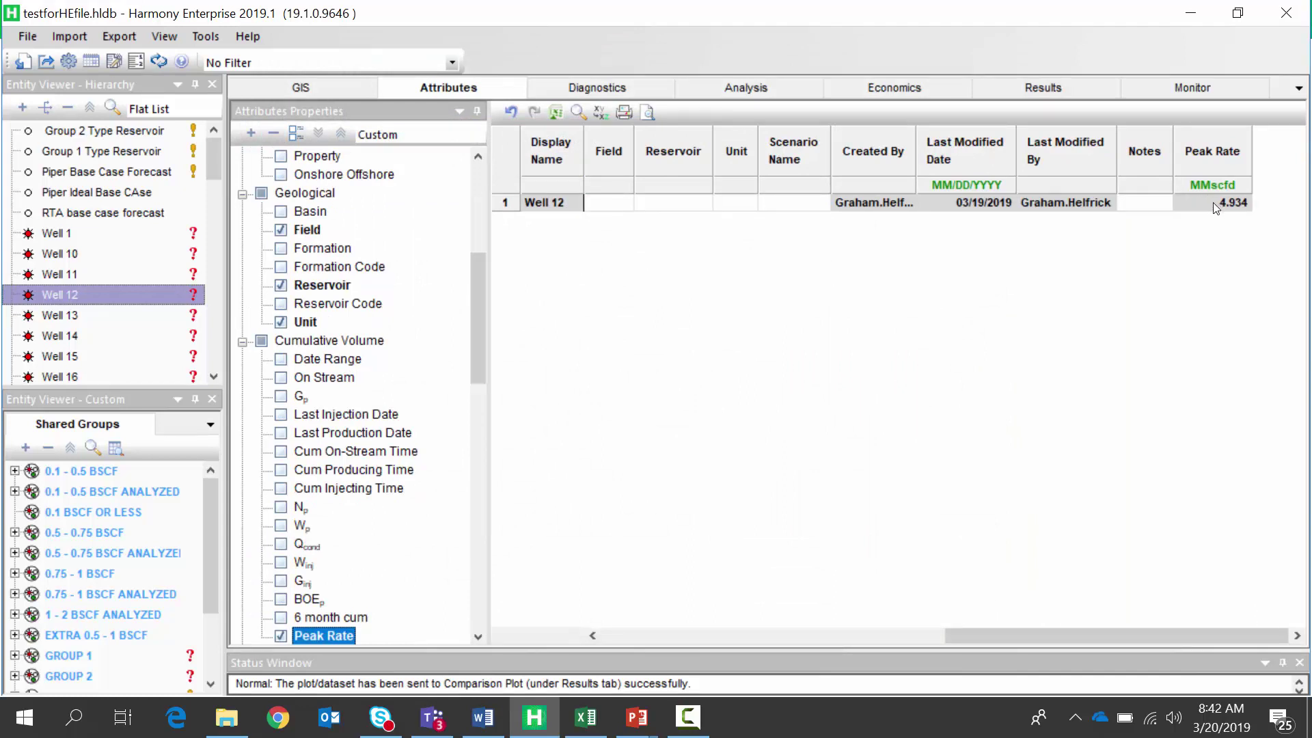
click(91, 278)
key(Up)
key(Up)
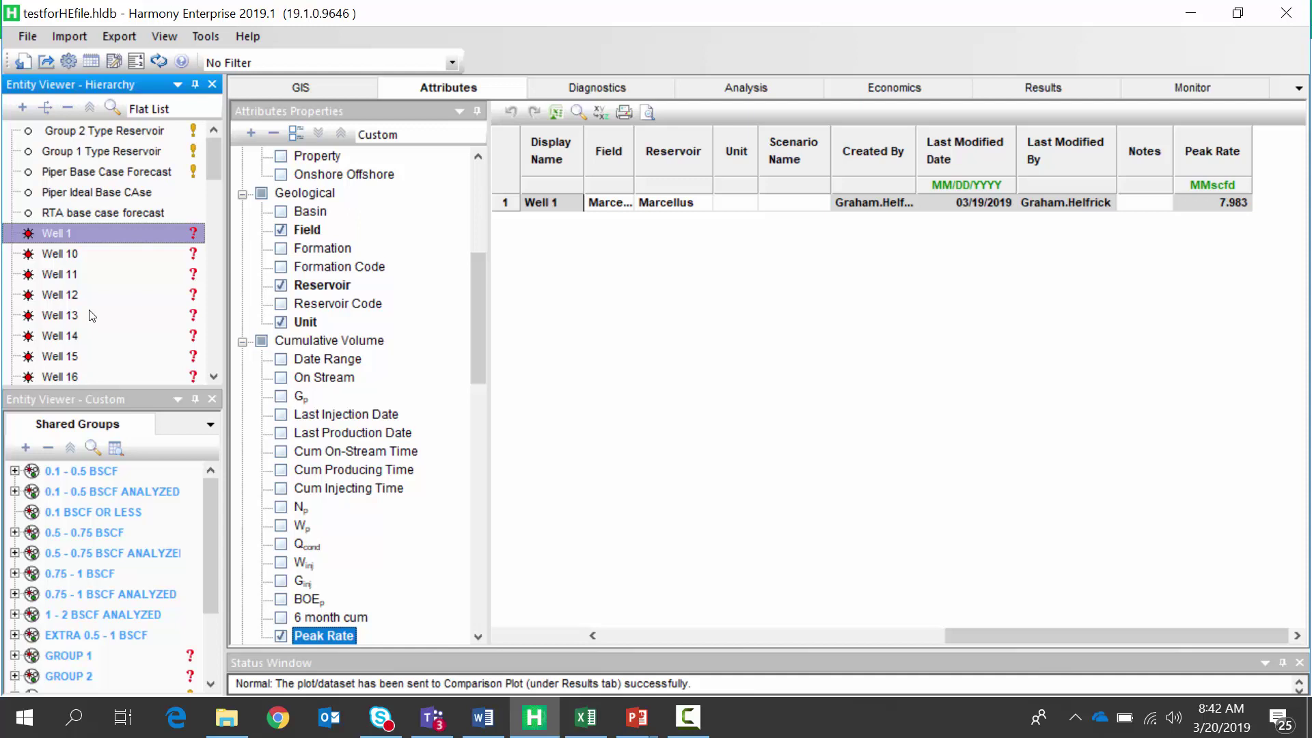
scroll(123, 354, down, 2)
shift+click(123, 354)
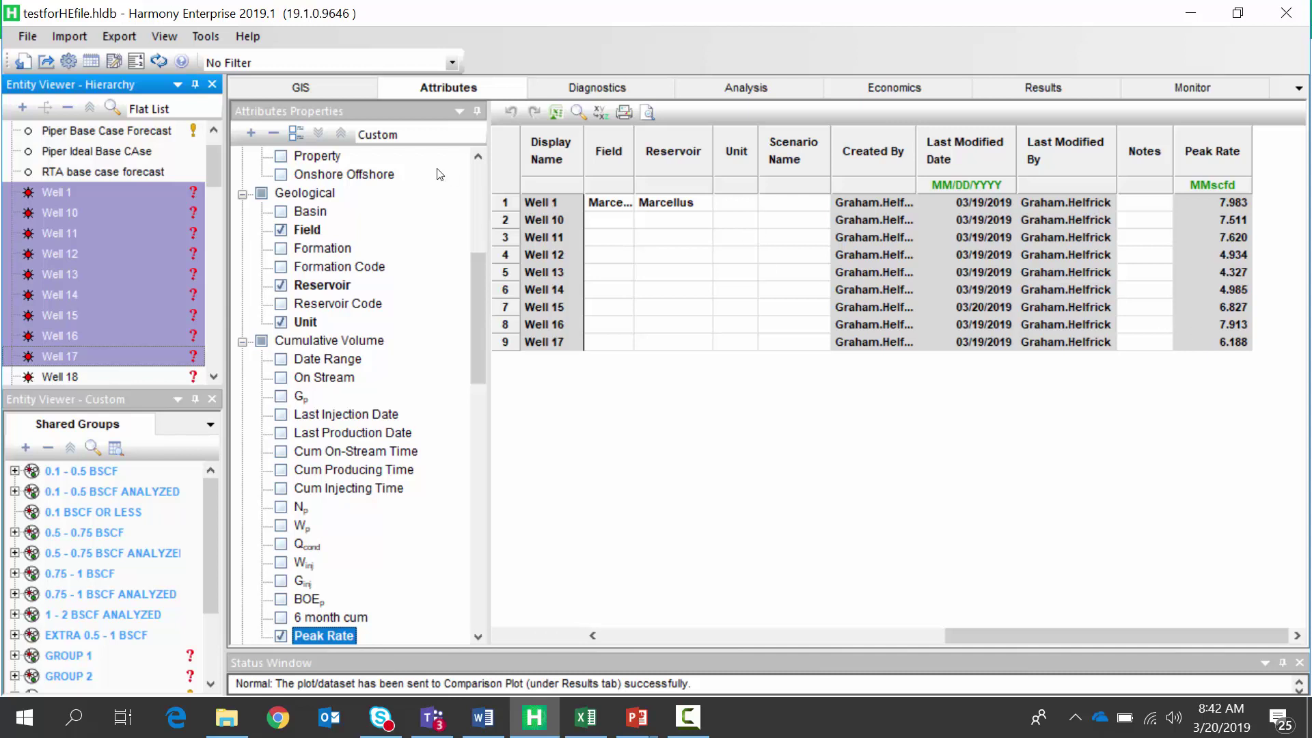
In the Results viewer, select Well 1 through Well 9.
click(1044, 87)
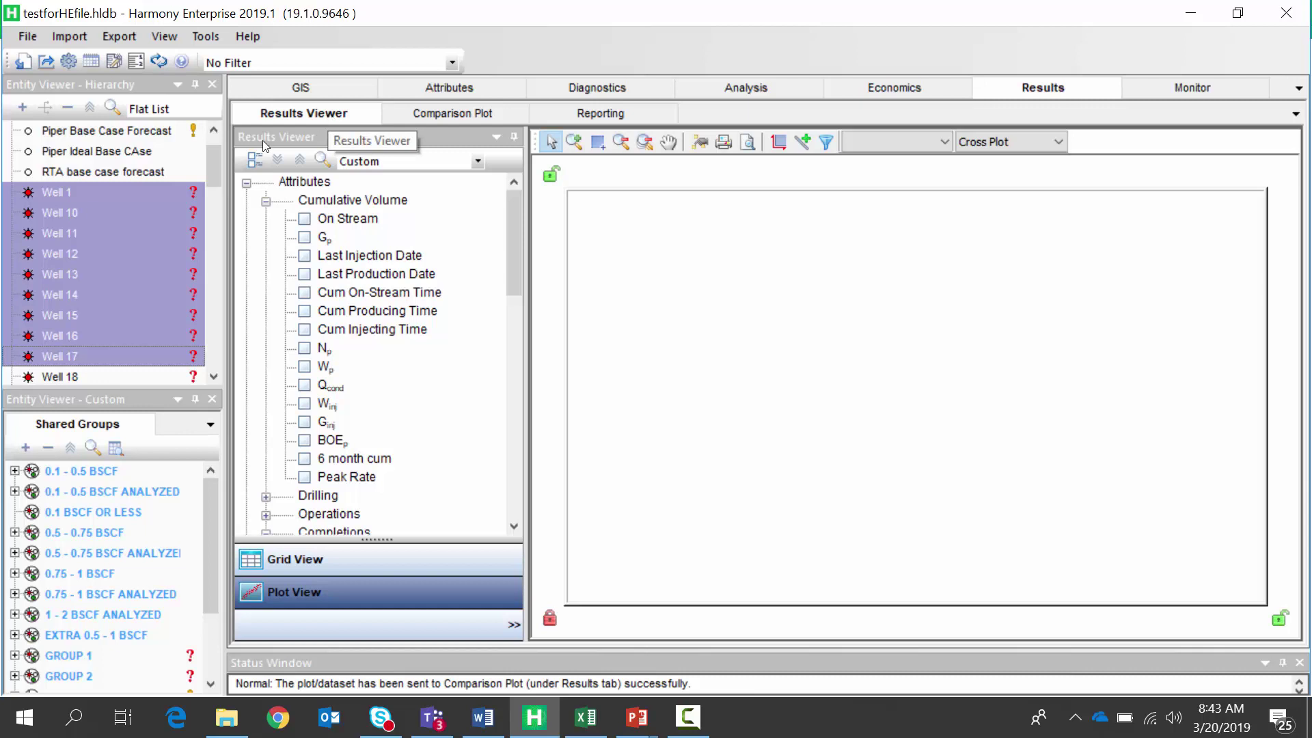
click(77, 185)
drag(212, 158, 211, 362)
shift+click(57, 356)
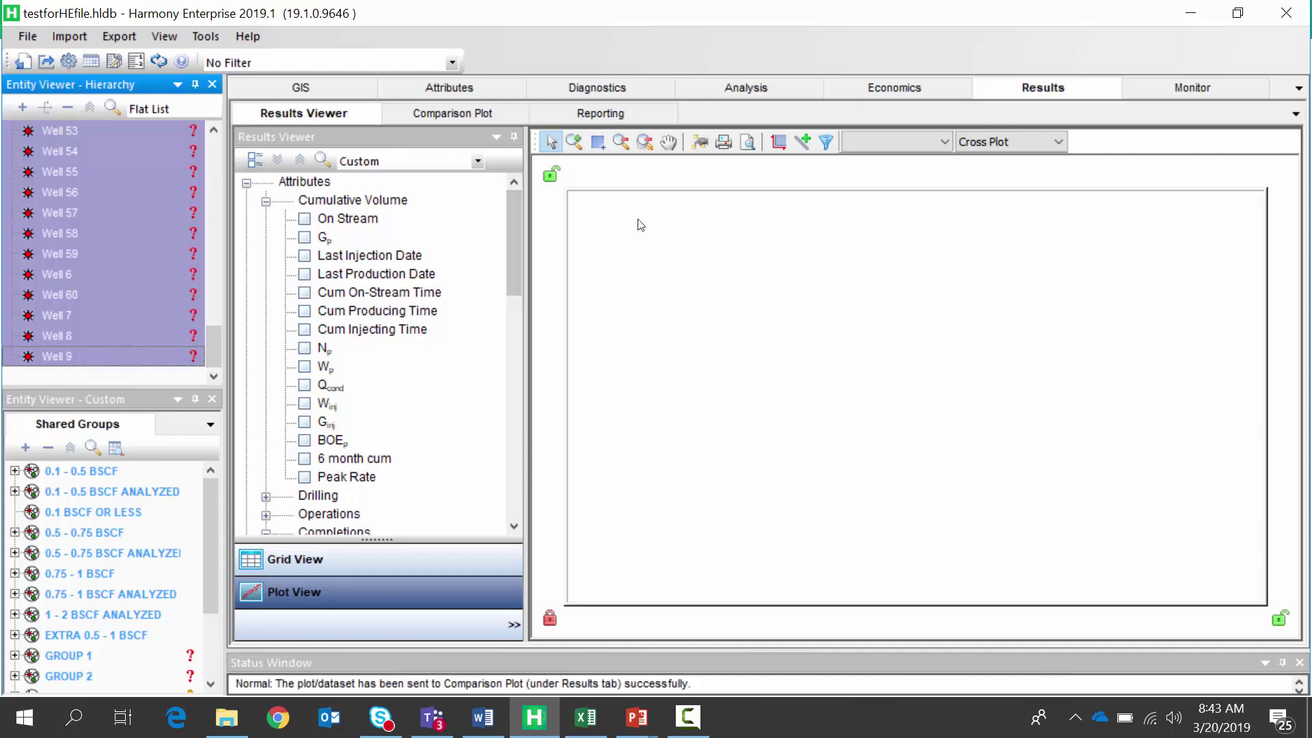
Filter analyses to Mar 2019 DCA and put Peak Rate on the cross plot's x-axis.
click(825, 145)
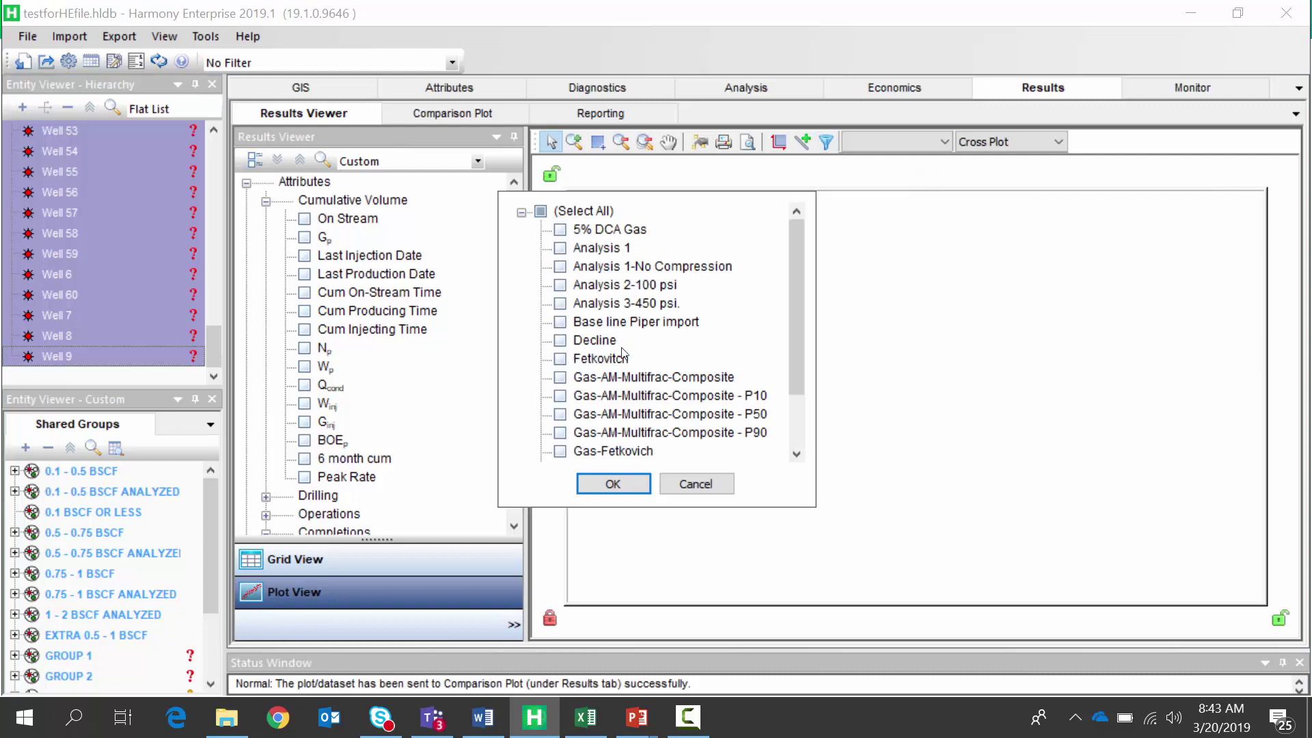
drag(794, 246, 782, 335)
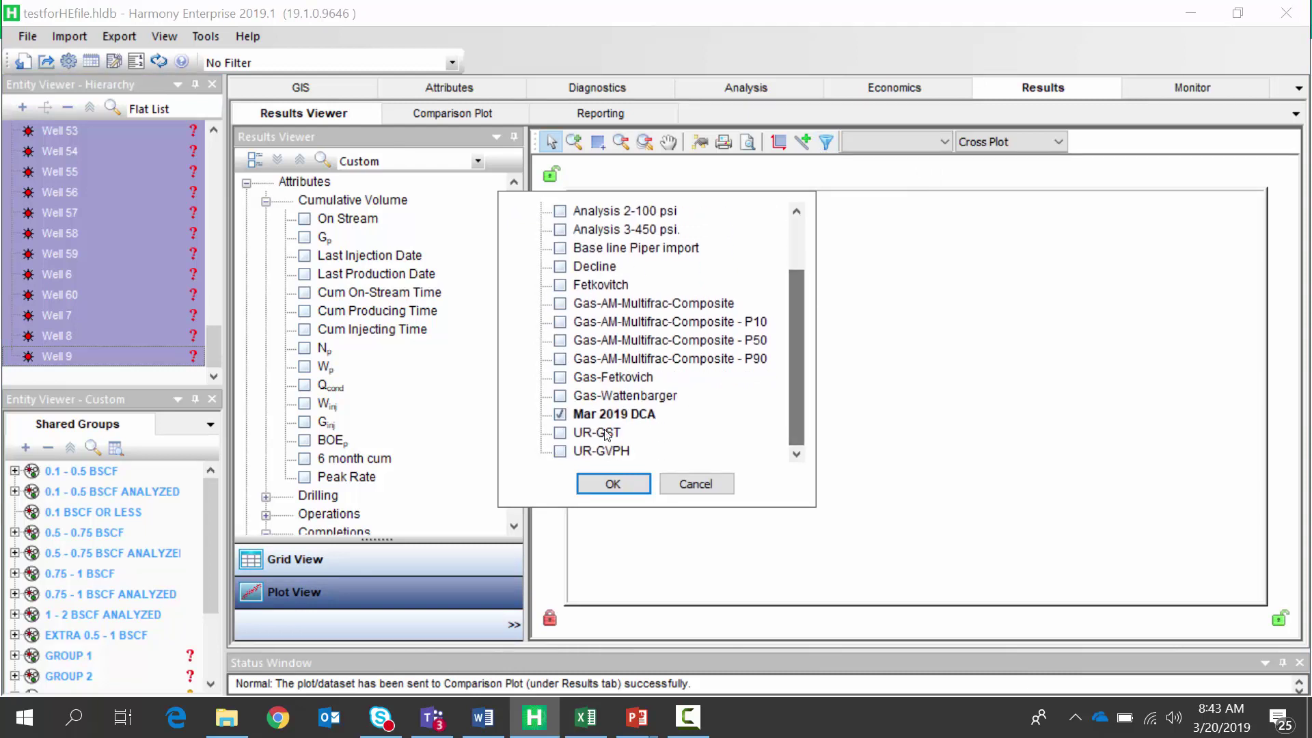
click(569, 414)
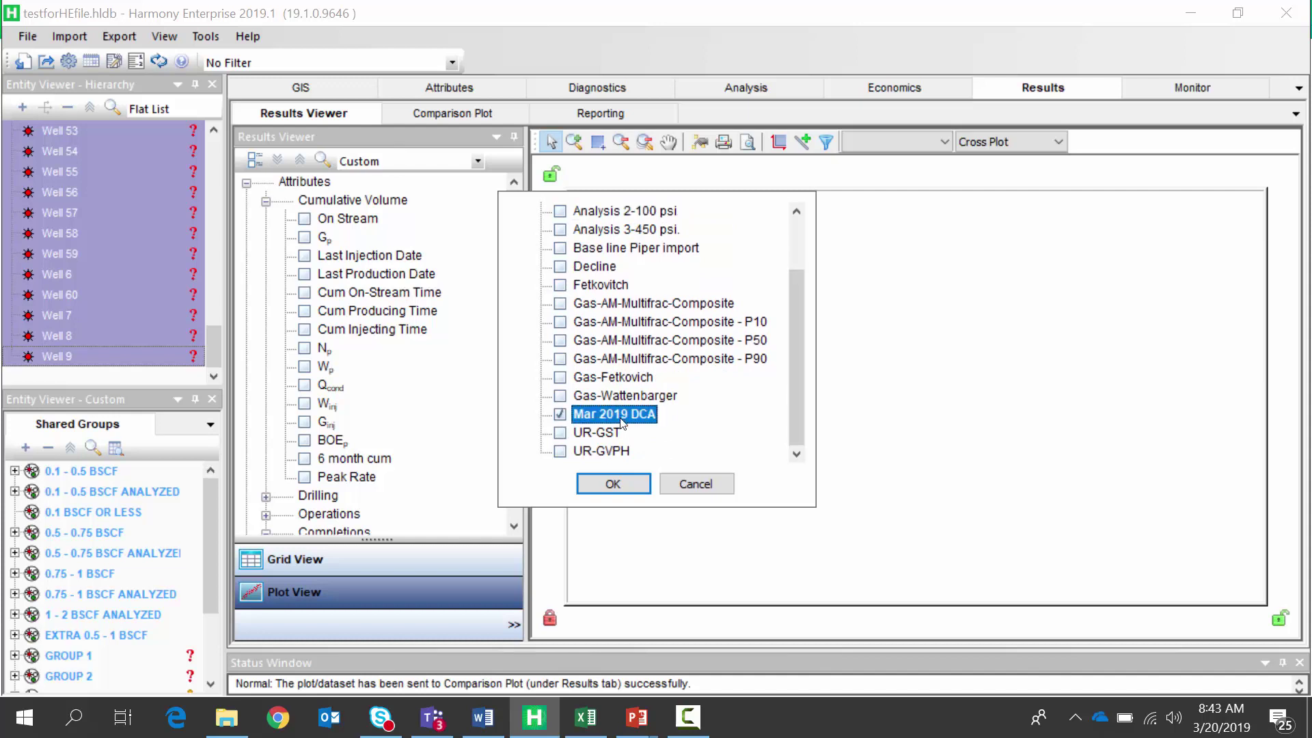
click(612, 483)
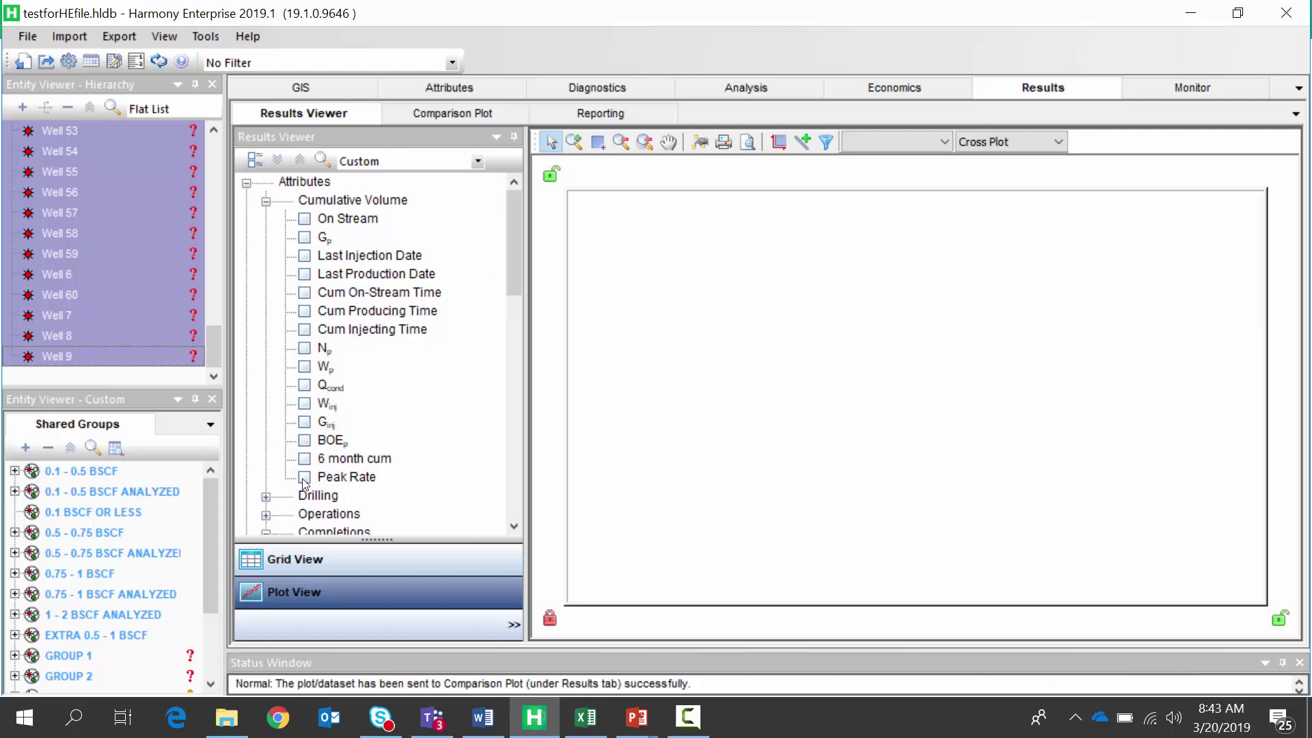
drag(347, 478, 711, 613)
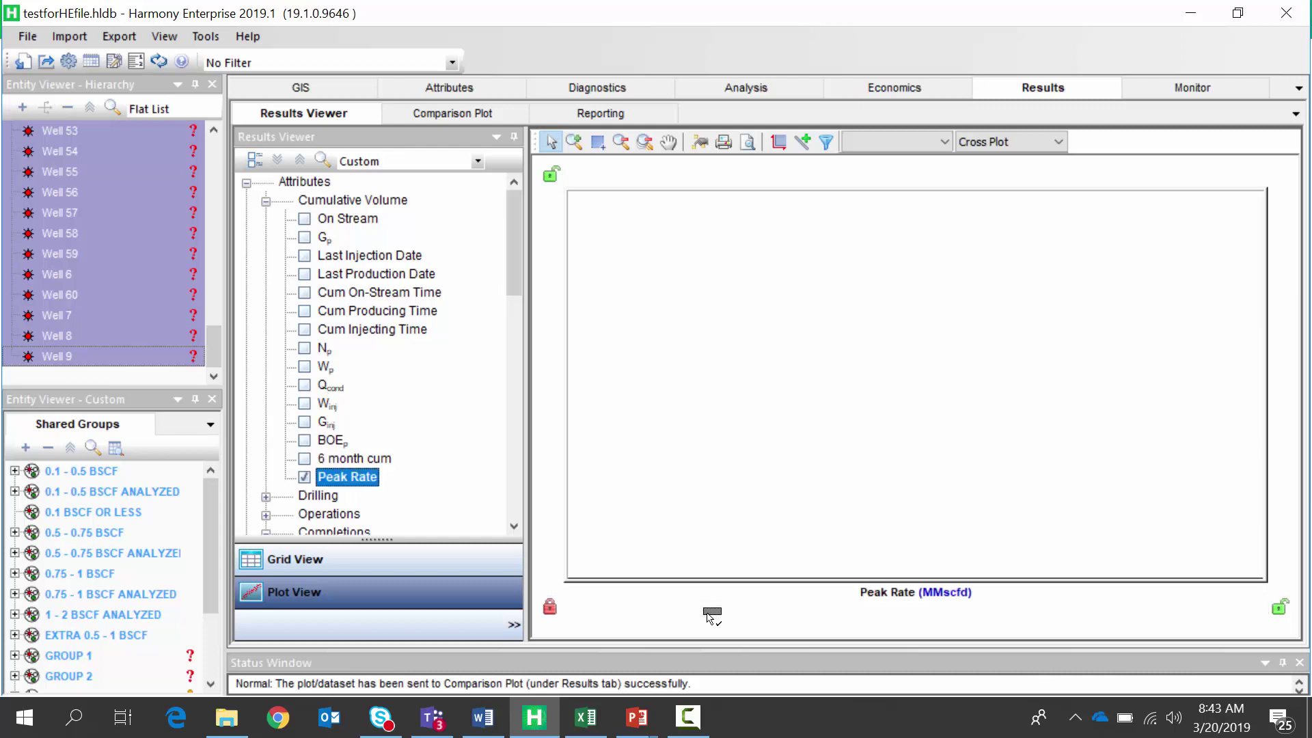
Plot EURg against Peak Rate and rescale the axes to about 11 MMscfd and 13000 MMscf.
click(247, 183)
click(247, 202)
click(266, 219)
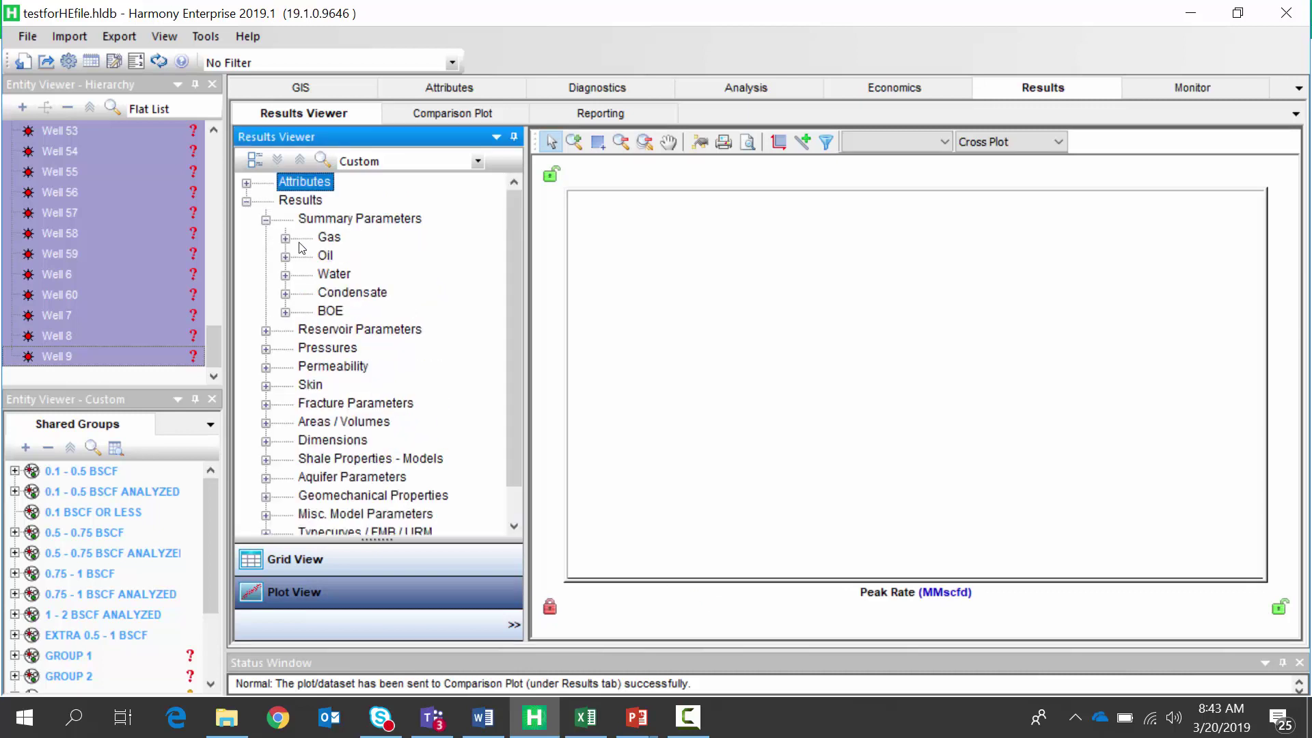
click(286, 238)
drag(351, 278, 552, 335)
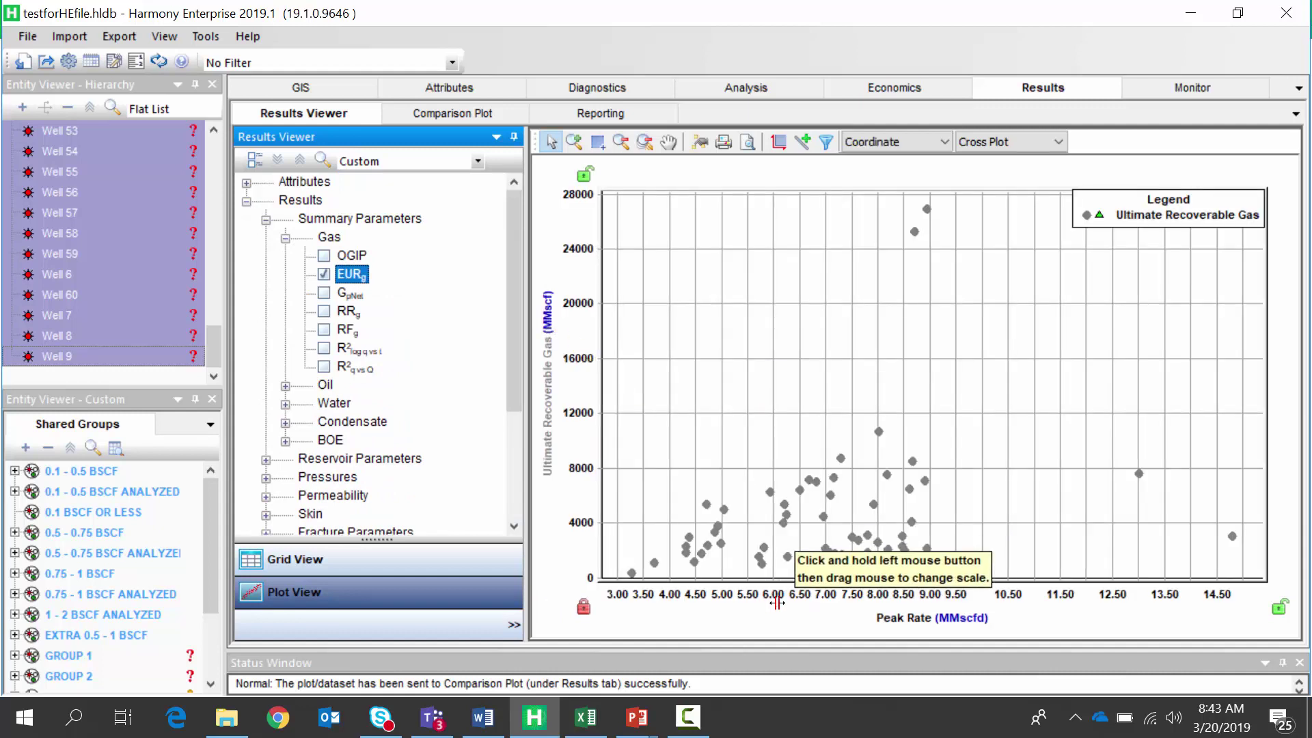
drag(776, 602, 828, 600)
drag(578, 490, 573, 409)
mouse_move(1056, 392)
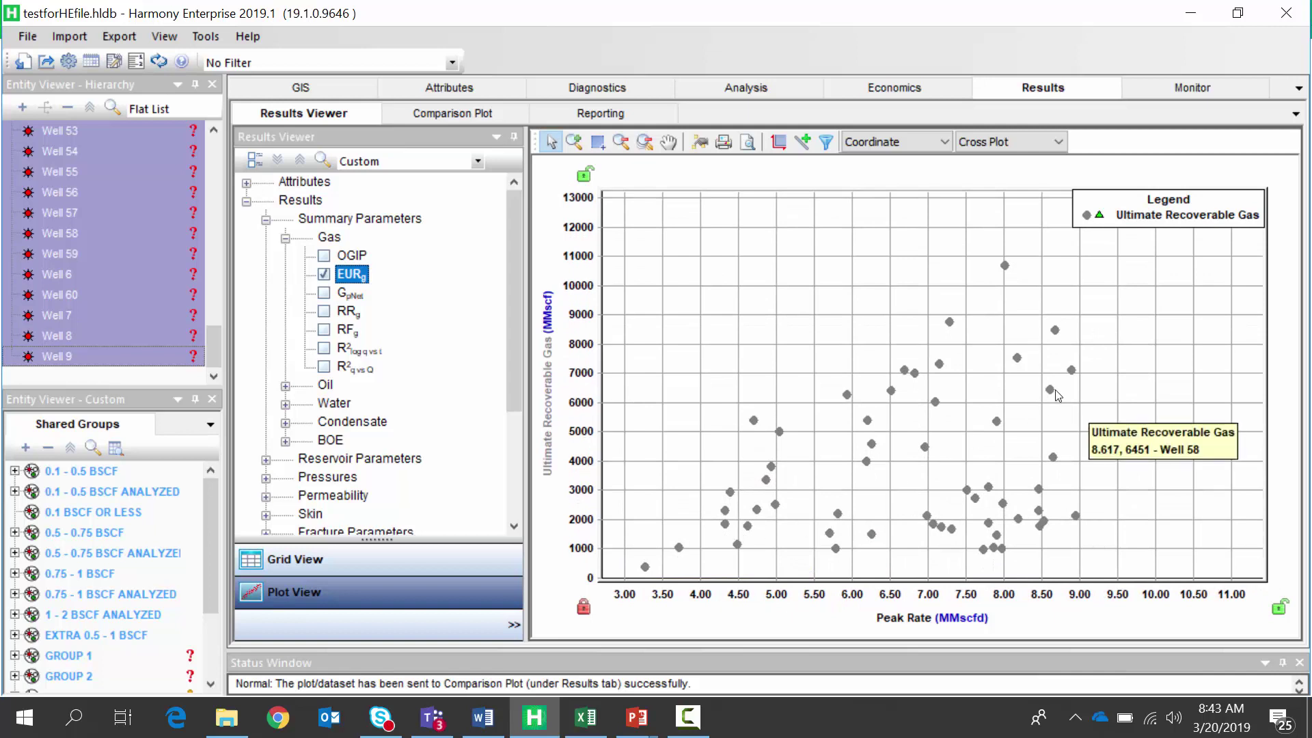
Add a diagnostic line along the point trend and show its slope and endpoint annotations.
click(803, 143)
drag(1114, 388, 1078, 300)
right_click(1088, 328)
click(1133, 343)
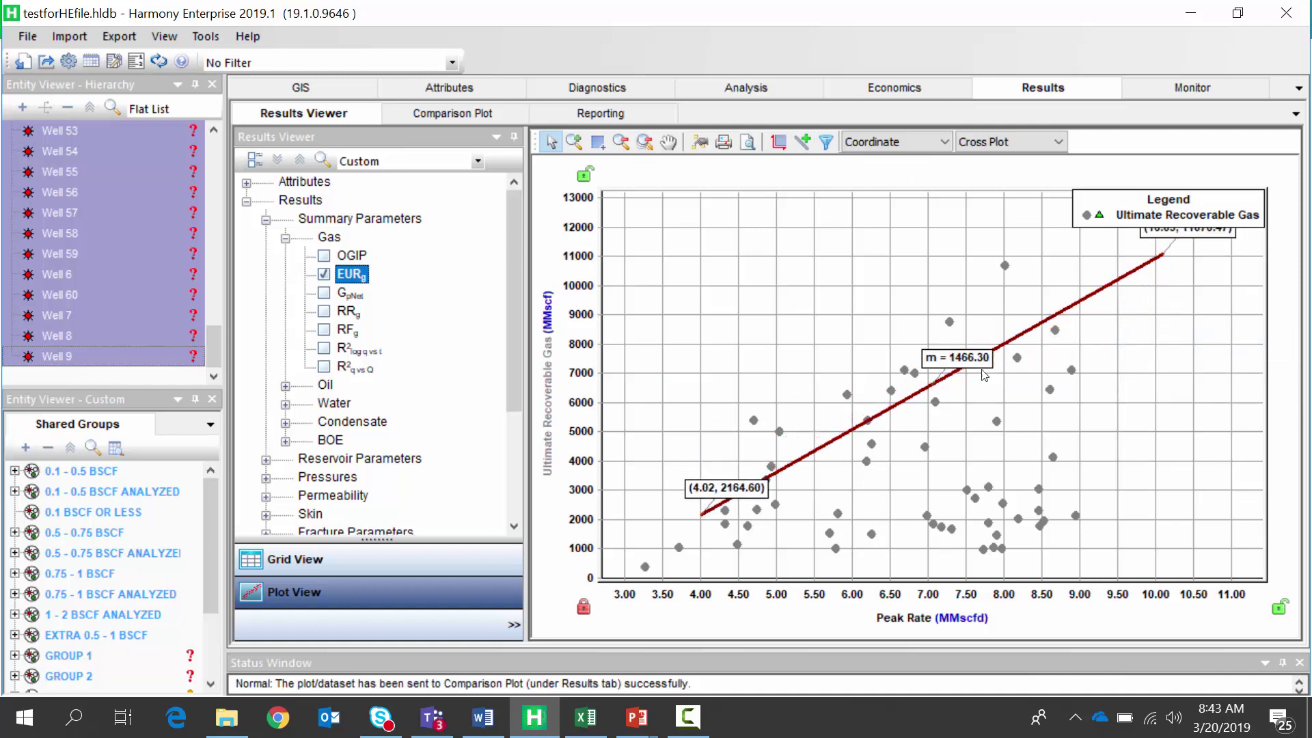
Try Log-Log, Log X and Log Y scales, then return to linear Coordinate axes.
click(899, 145)
click(875, 168)
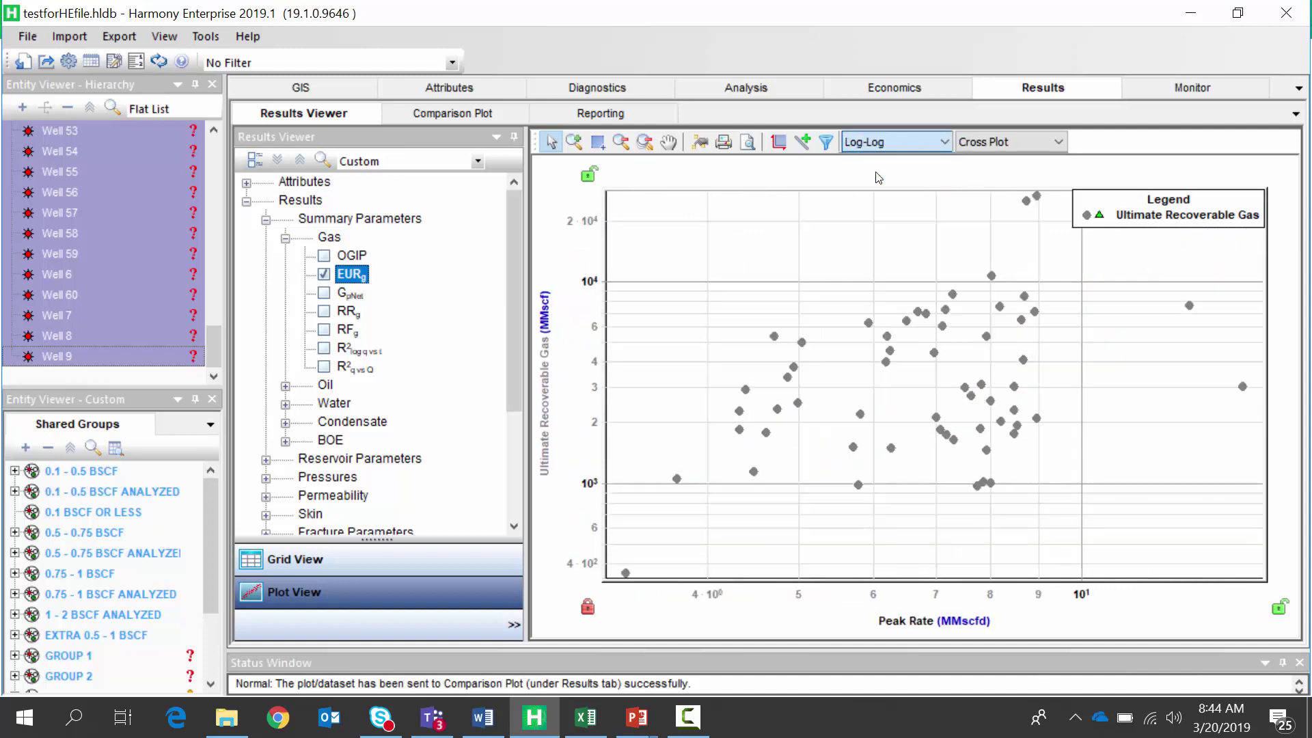
click(882, 142)
click(876, 183)
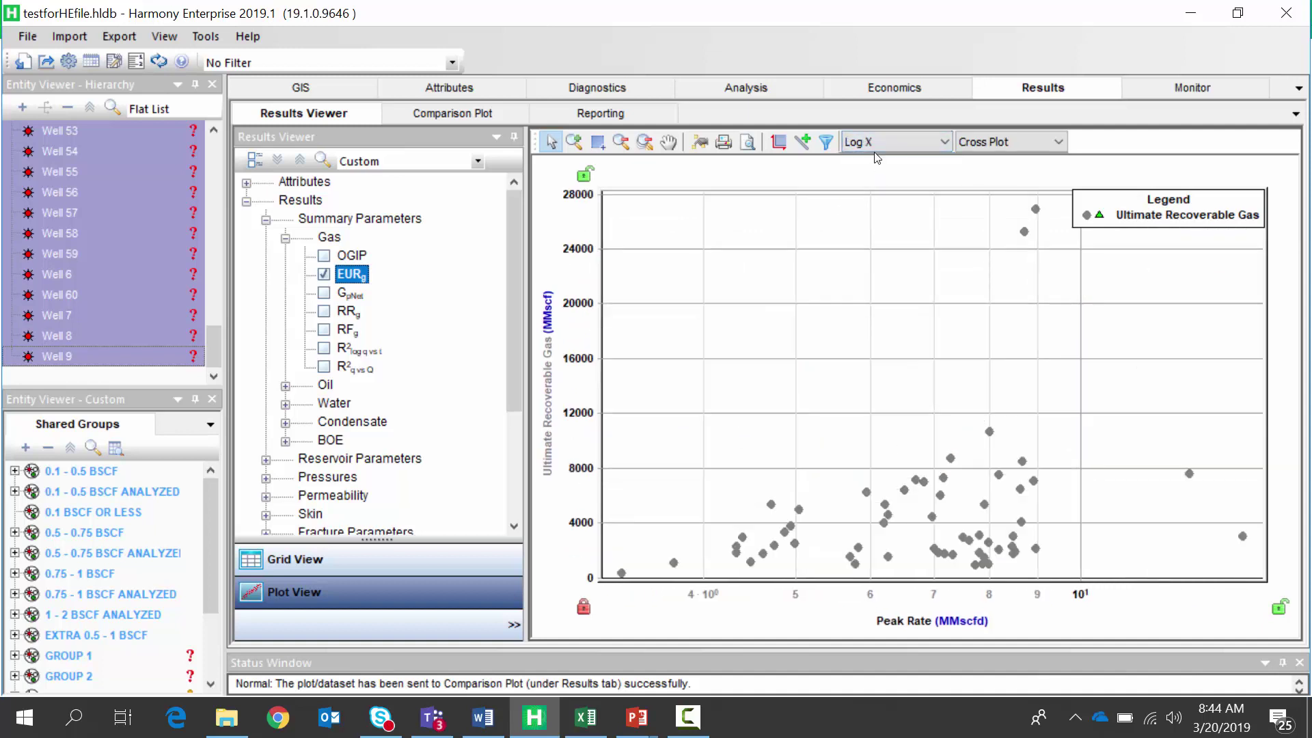
click(878, 143)
click(871, 200)
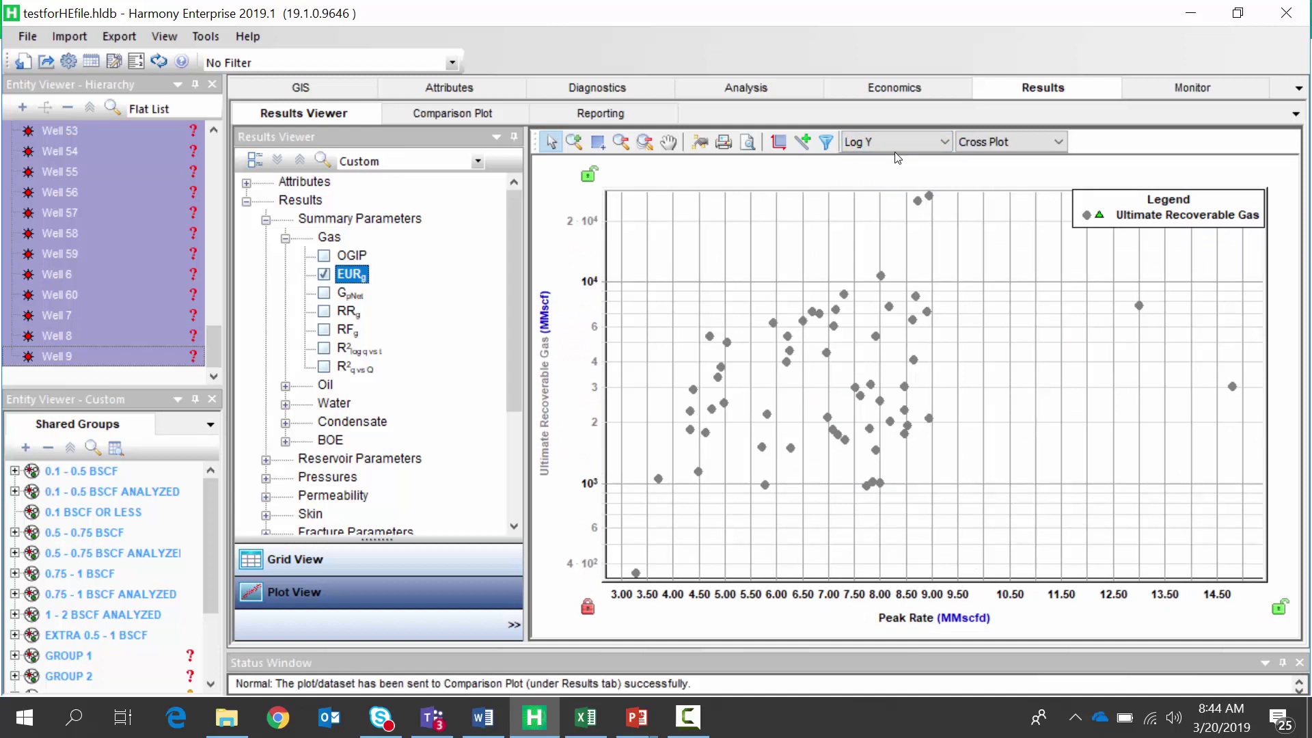
click(907, 142)
click(892, 158)
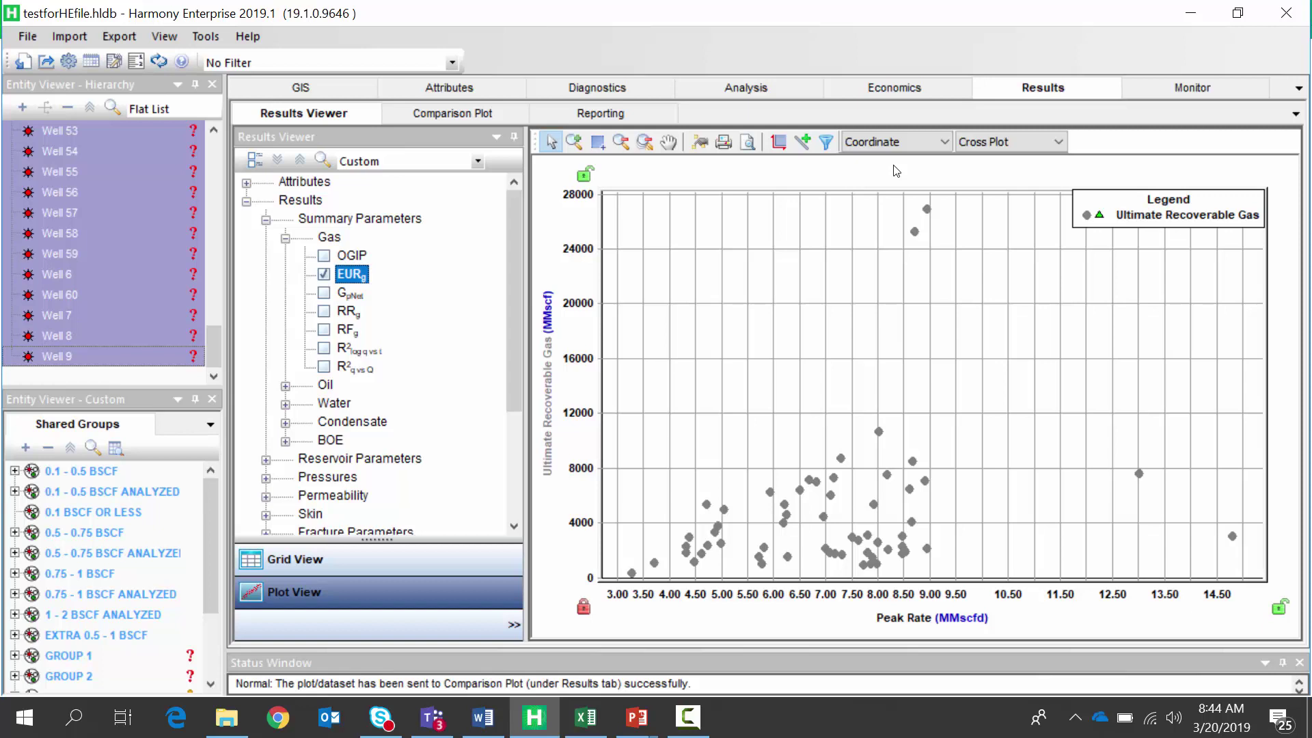
Clear EURg and put 6 month Average draw down (%) from Attributes > Operations on the x-axis.
click(254, 161)
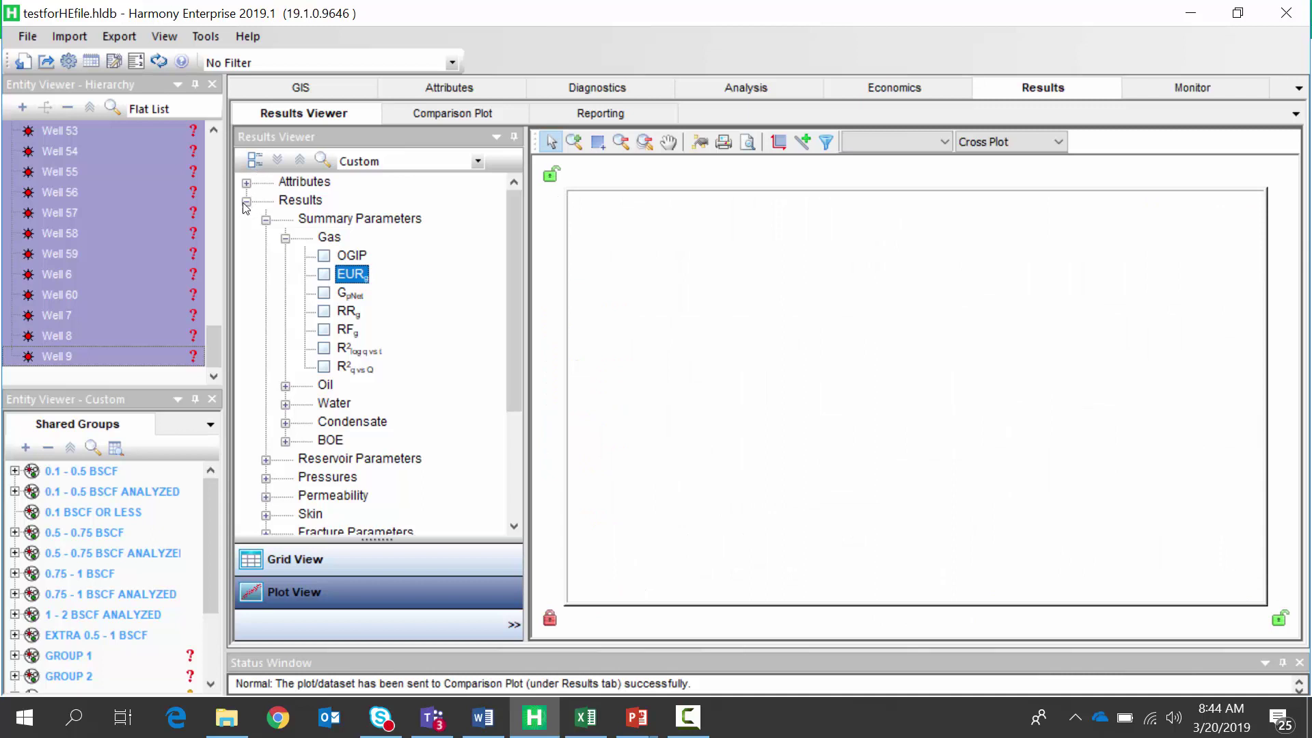
click(247, 183)
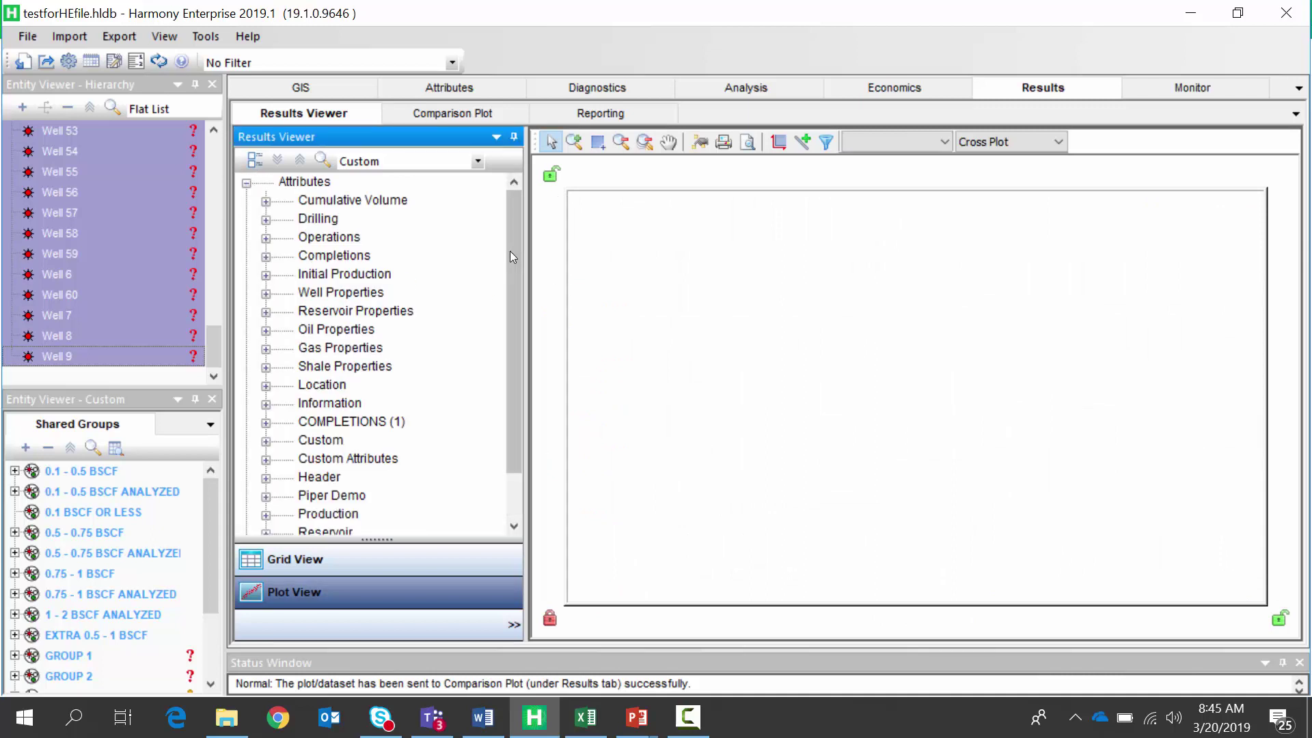
drag(510, 252, 512, 275)
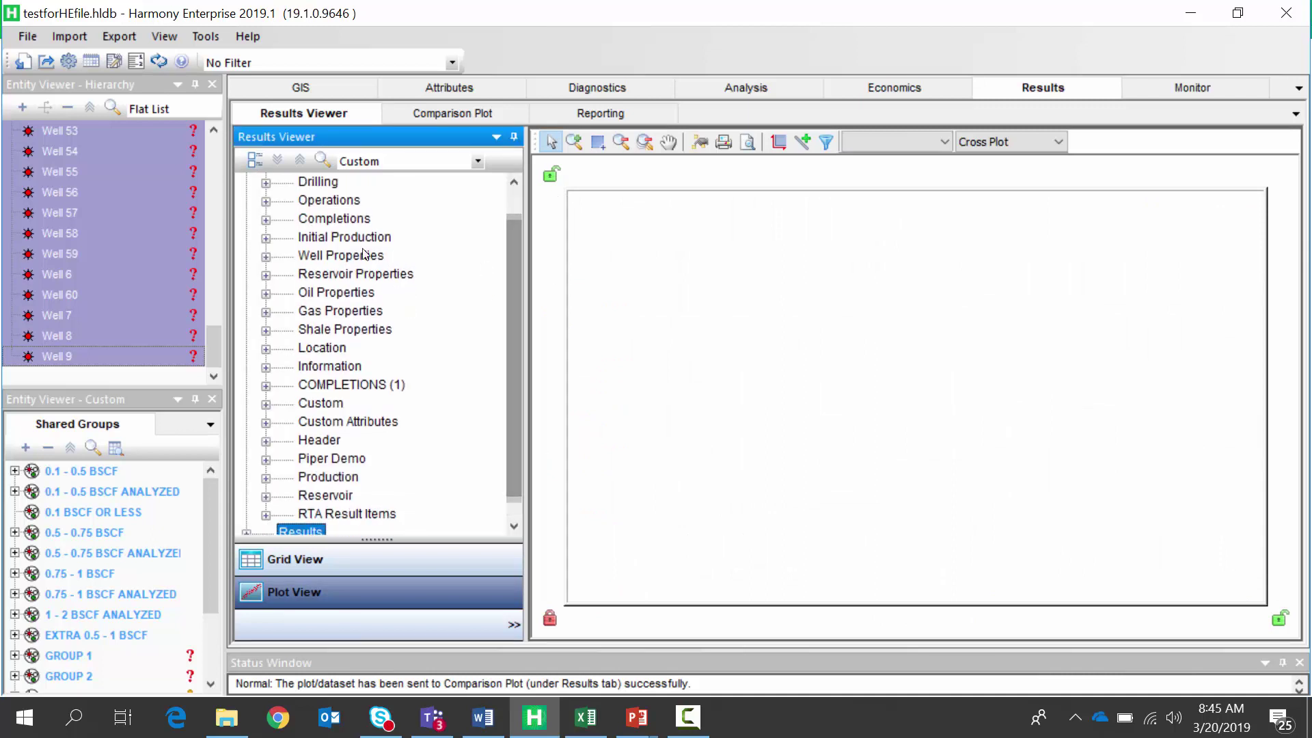
click(265, 202)
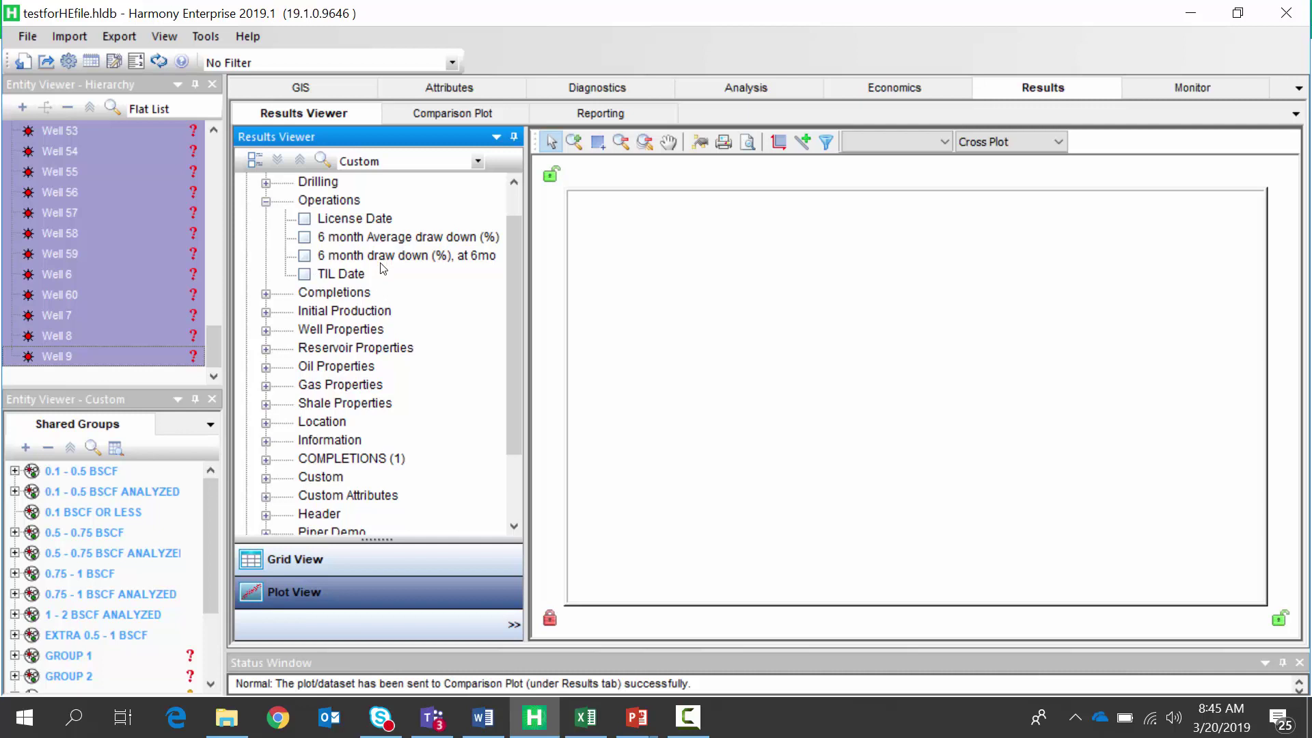
mouse_move(344, 237)
mouse_down()
mouse_move(615, 424)
mouse_move(730, 615)
mouse_up()
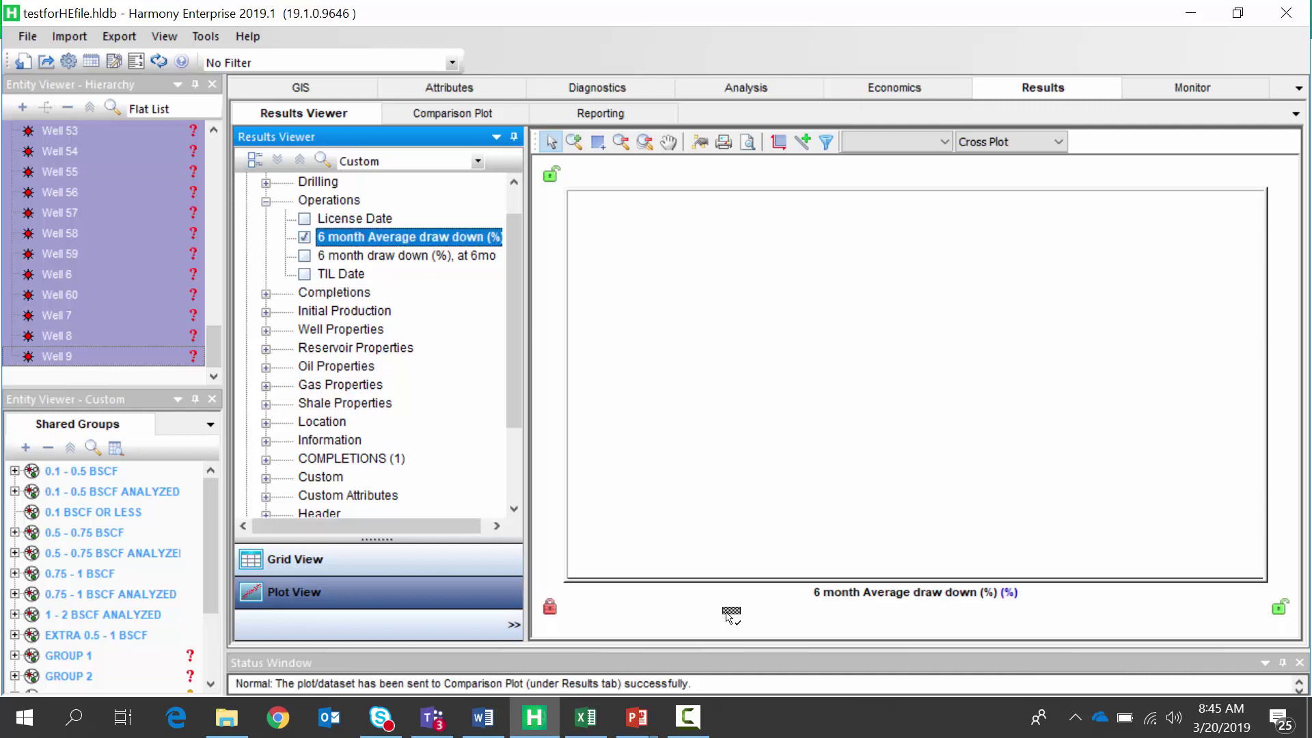
drag(507, 305, 506, 376)
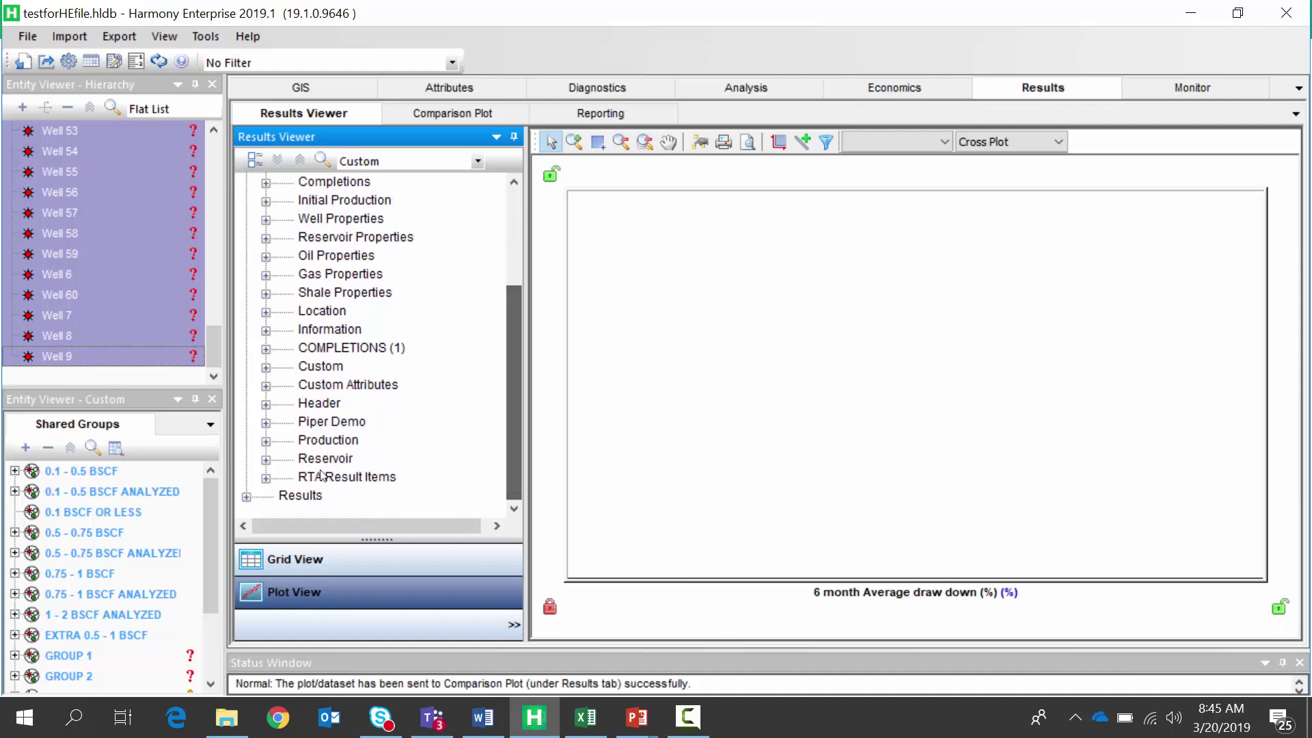
click(245, 497)
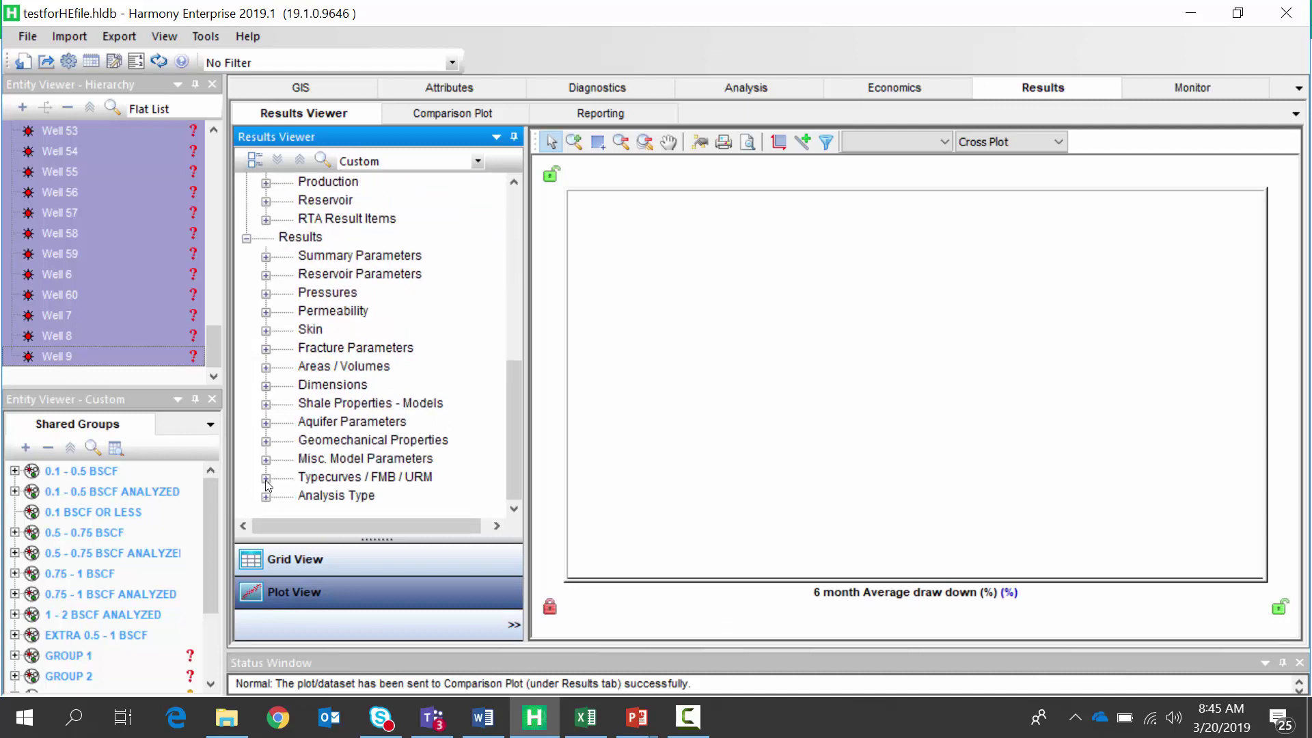
click(266, 478)
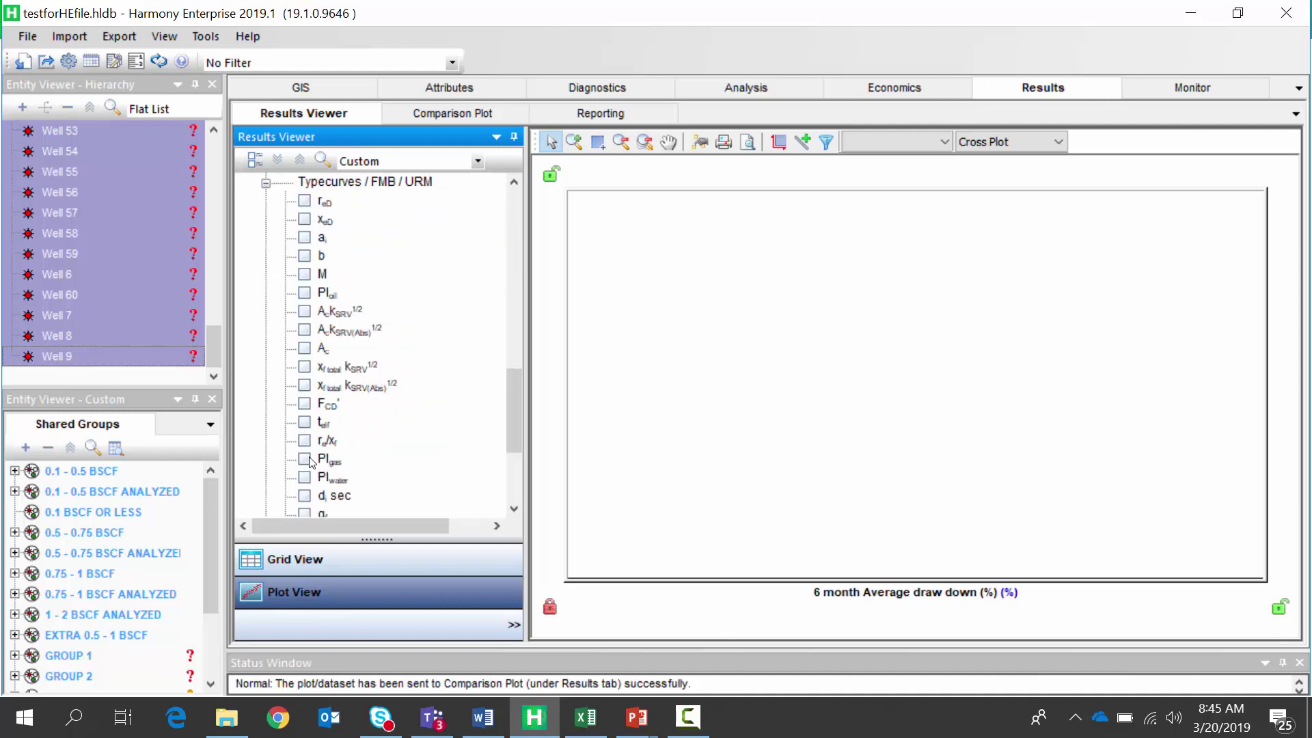
Switch the analysis filter from Mar 2019 DCA to UR-GST and plot F_CD' against the drawdown.
click(822, 146)
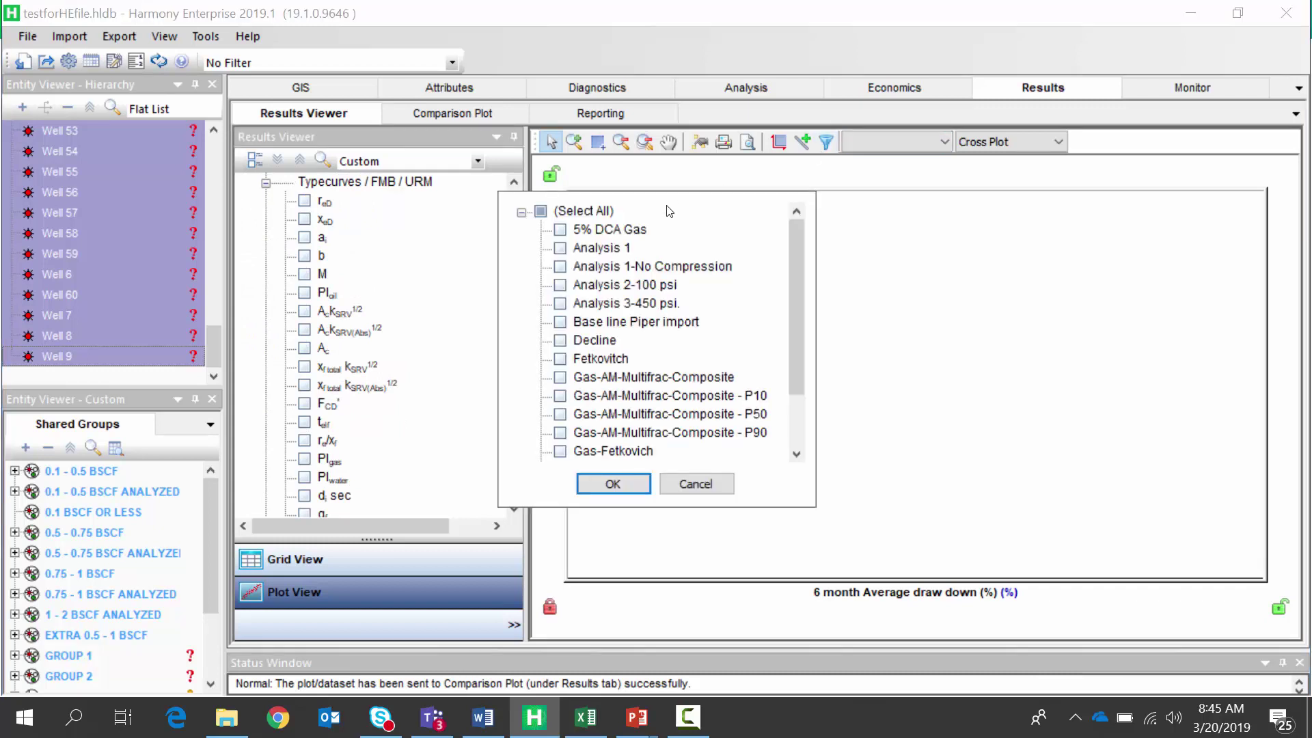
drag(793, 285, 782, 358)
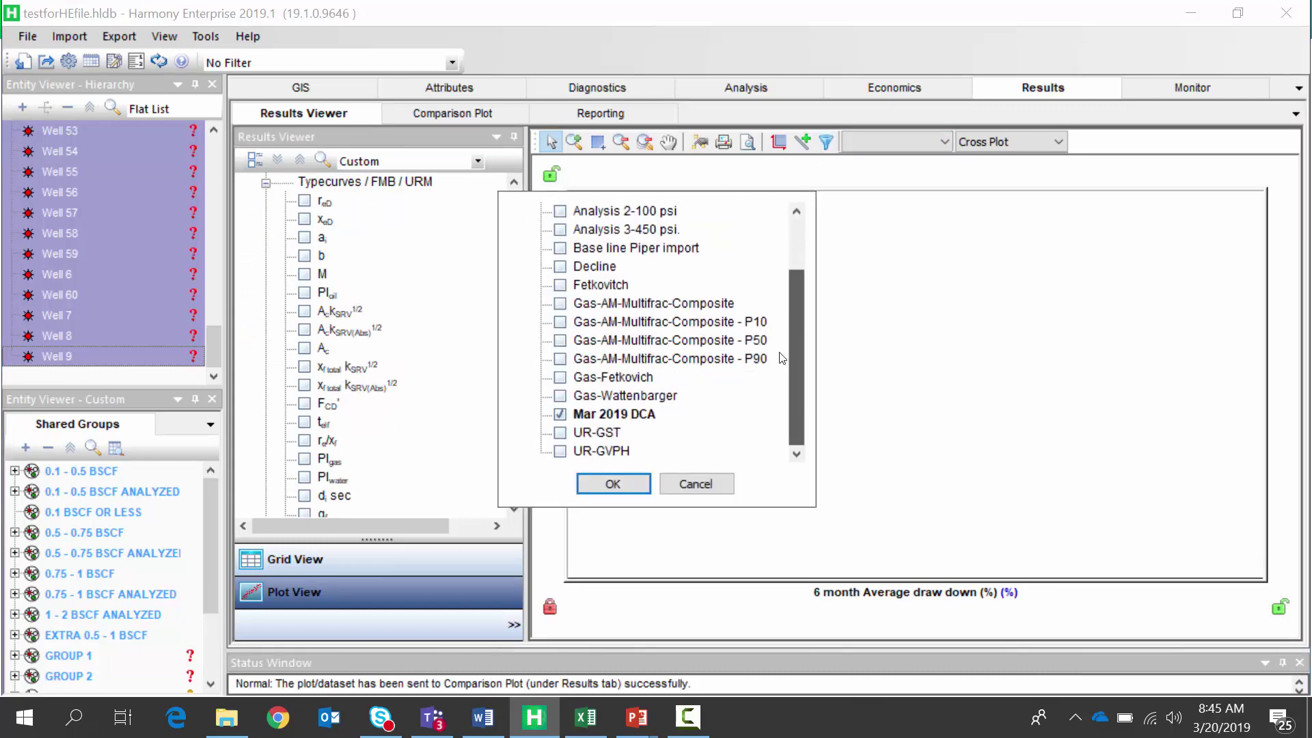
click(560, 413)
click(560, 433)
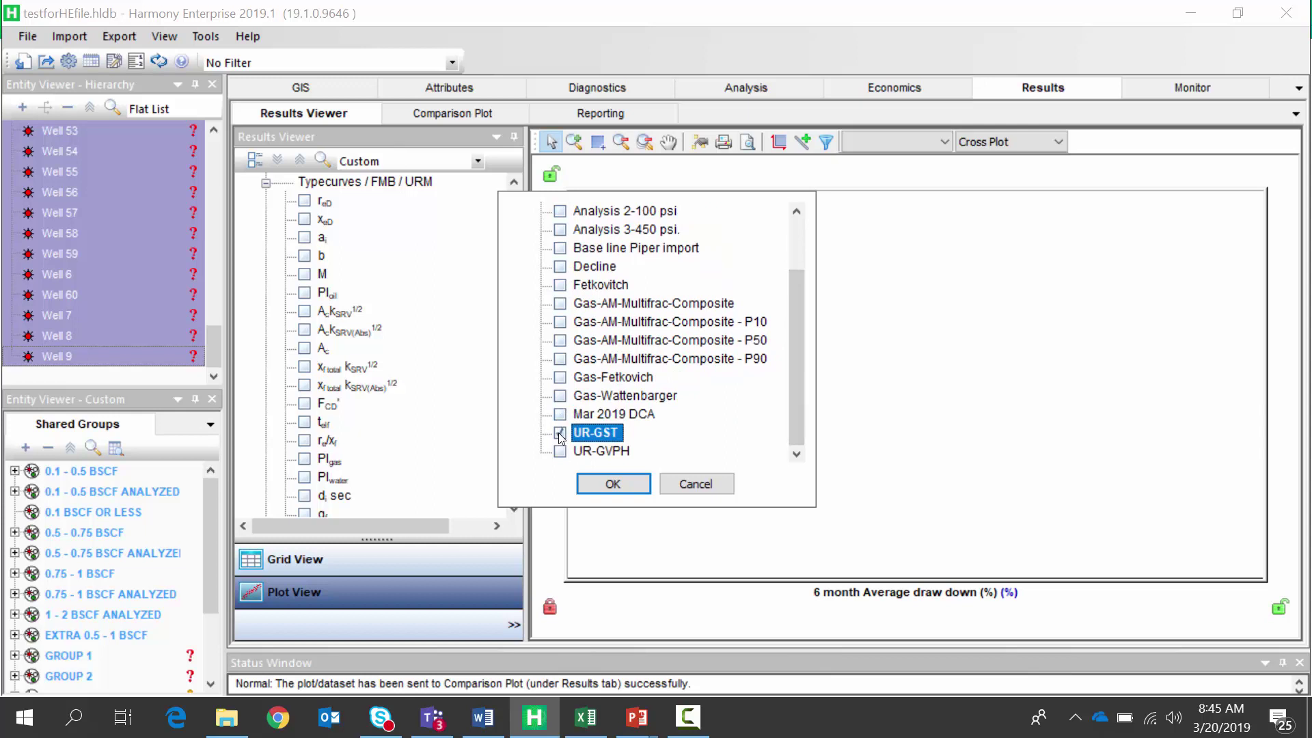
click(560, 433)
click(614, 484)
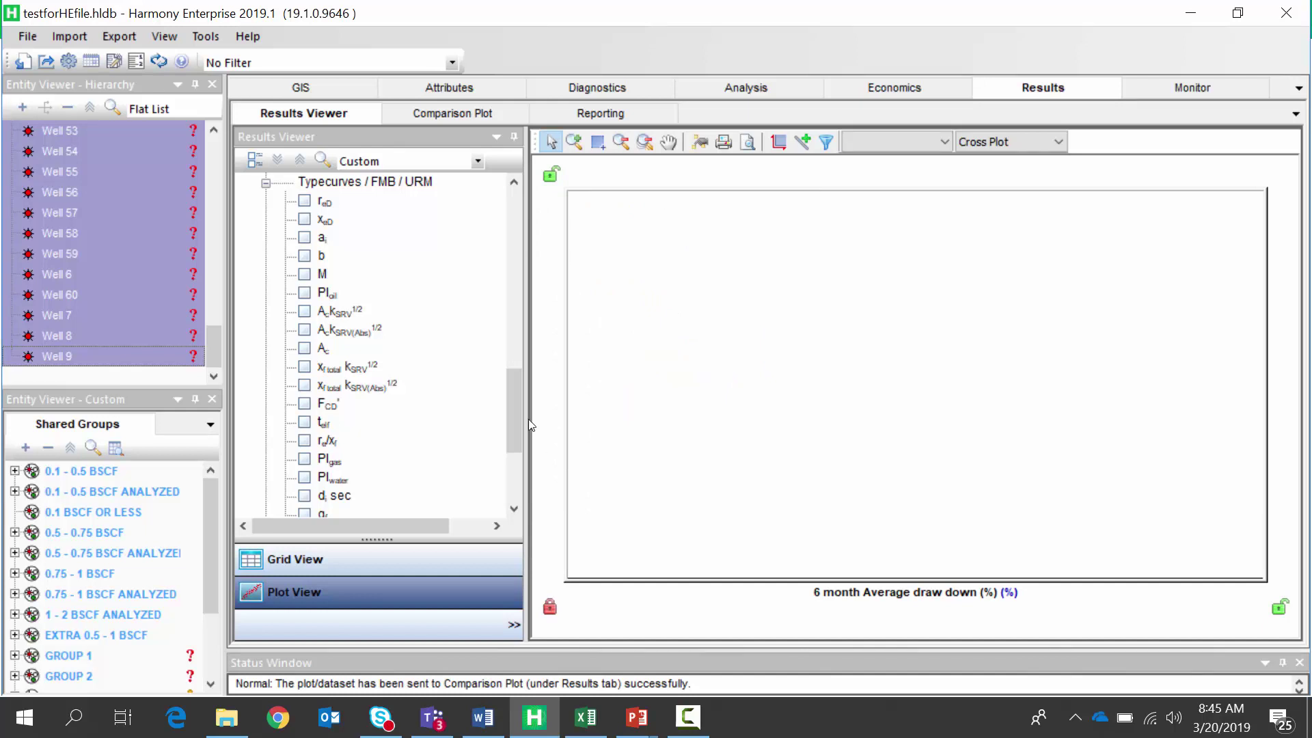
drag(518, 420, 520, 415)
click(304, 404)
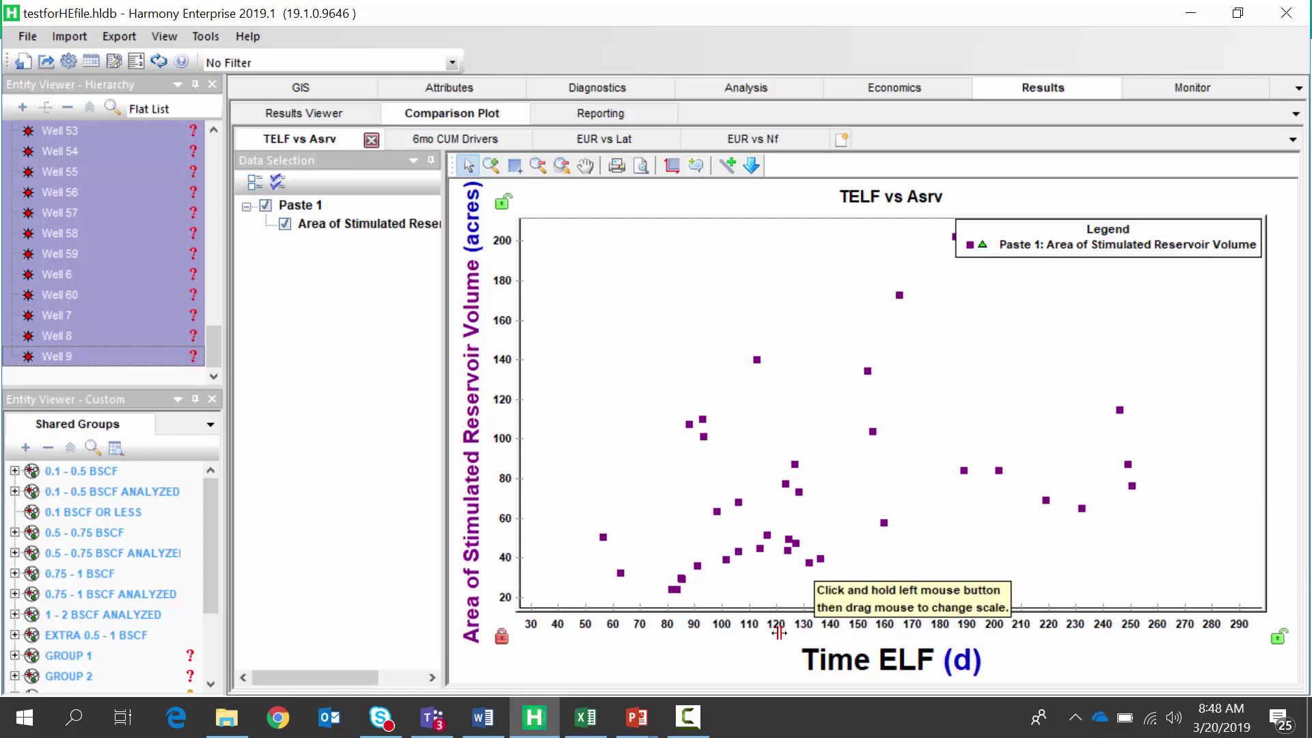
Show the 6mo CUM Drivers plot of 6 month cum (MMscf) versus Lateral Length (ft).
mouse_move(618, 577)
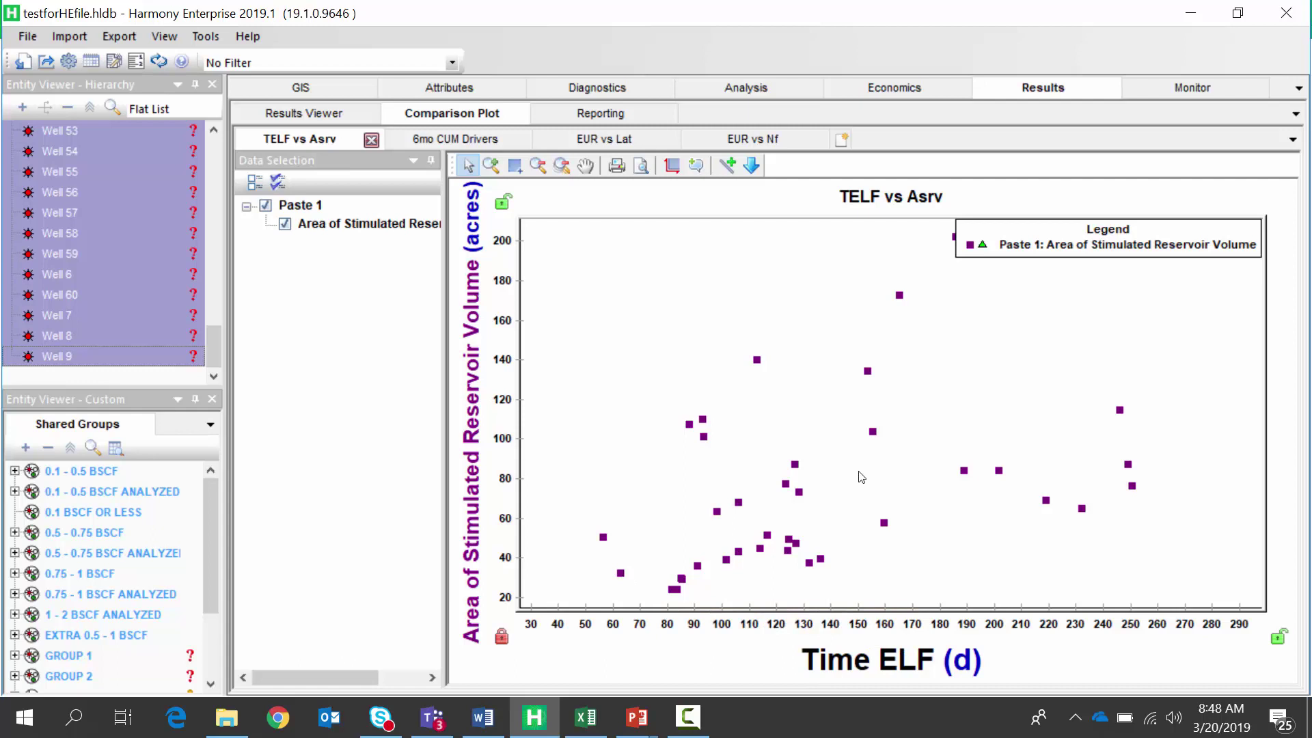
click(438, 143)
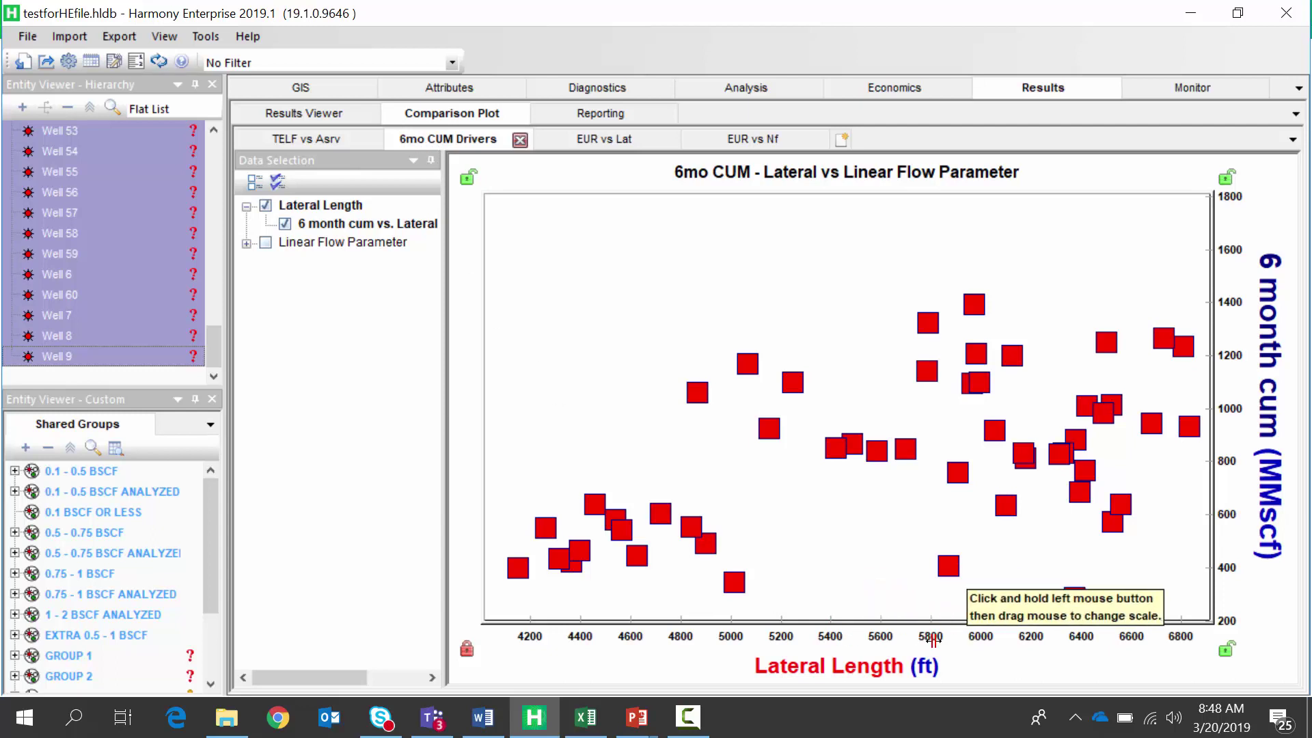
Extend the lateral axis to 7000, plot 6 month cum against Linear Flow Parameter, then open EUR vs Lat.
drag(933, 641, 918, 637)
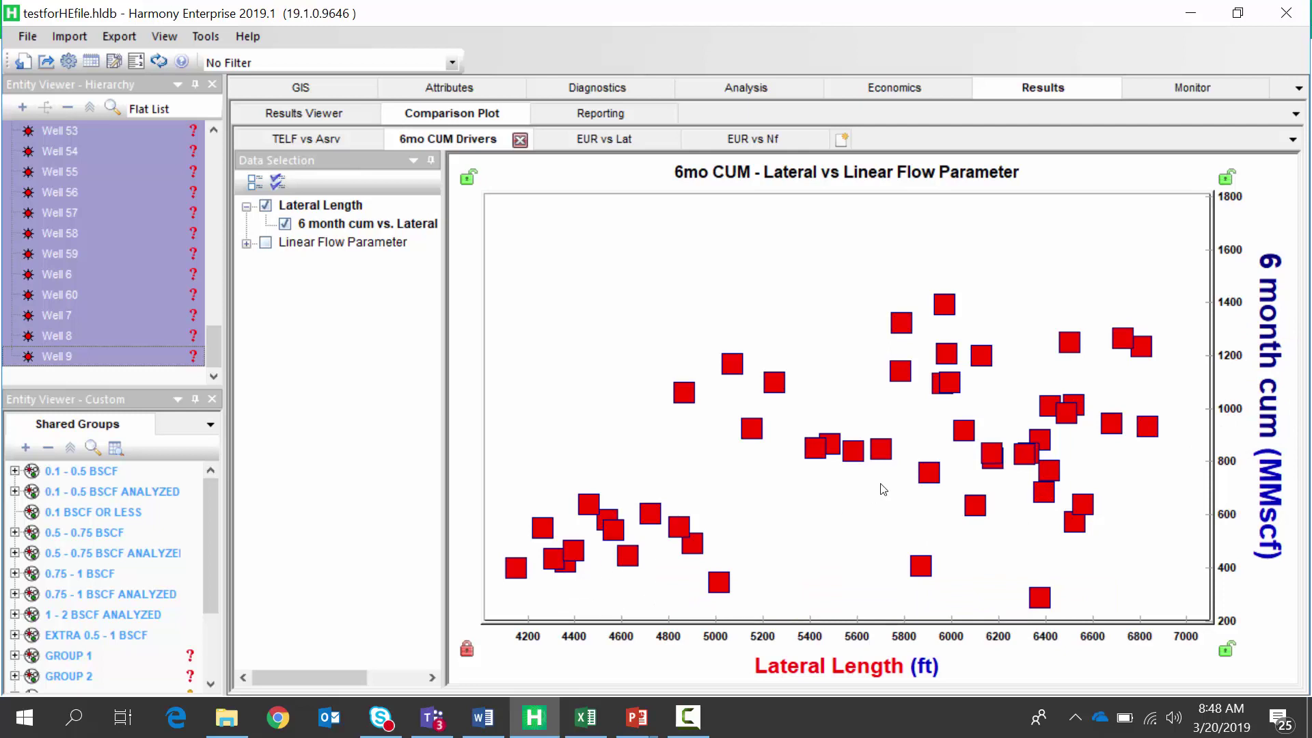
mouse_move(1142, 346)
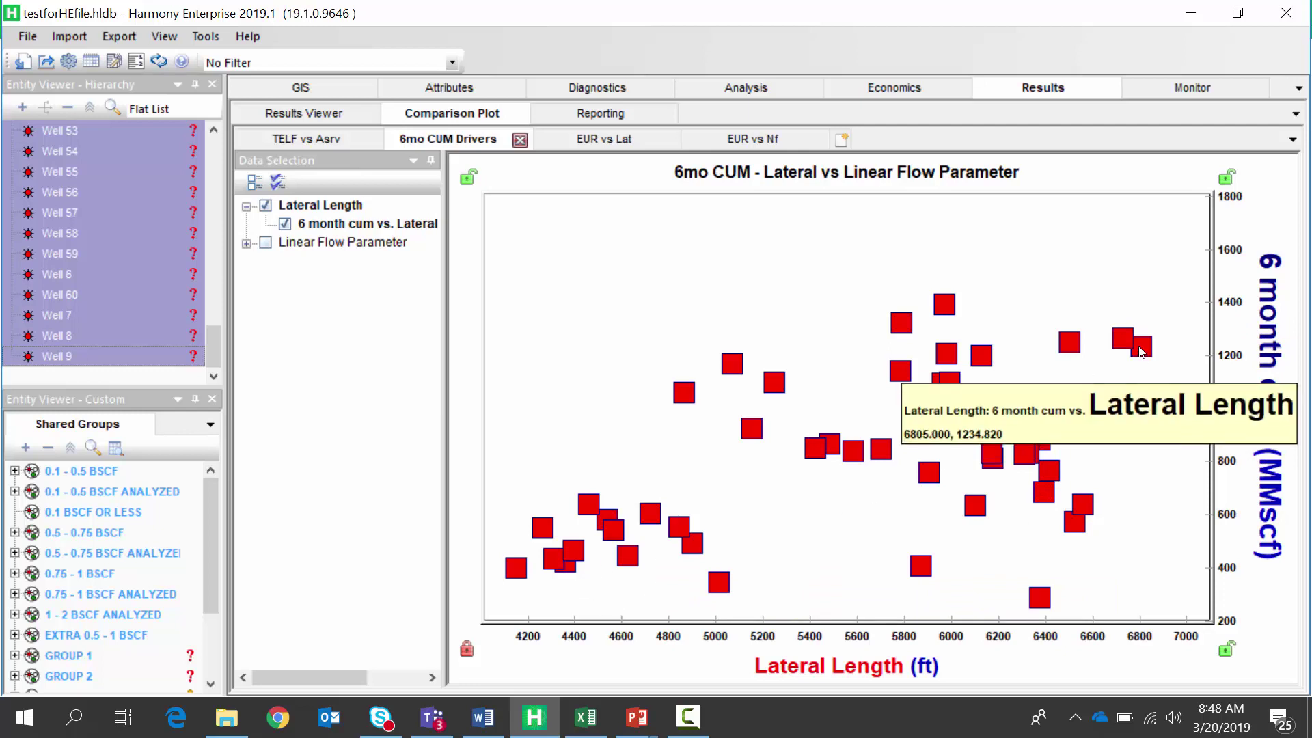
click(285, 224)
click(265, 244)
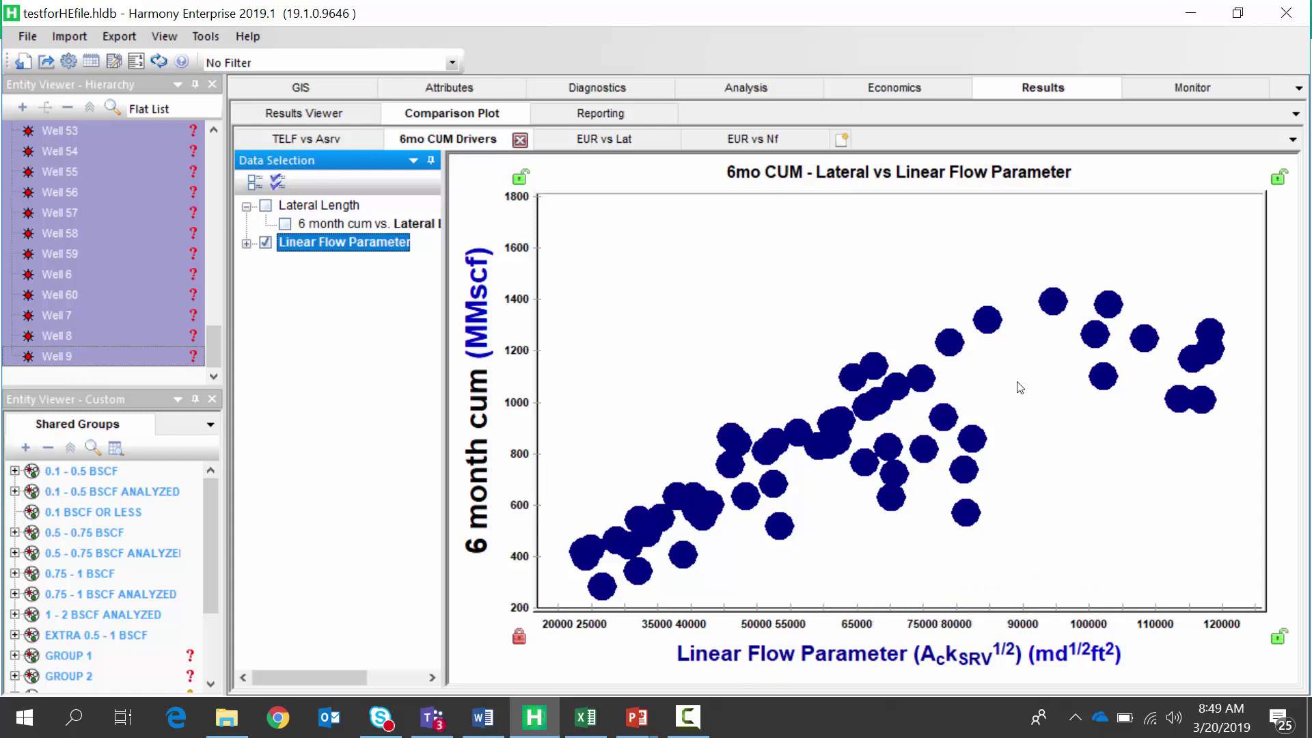
click(584, 138)
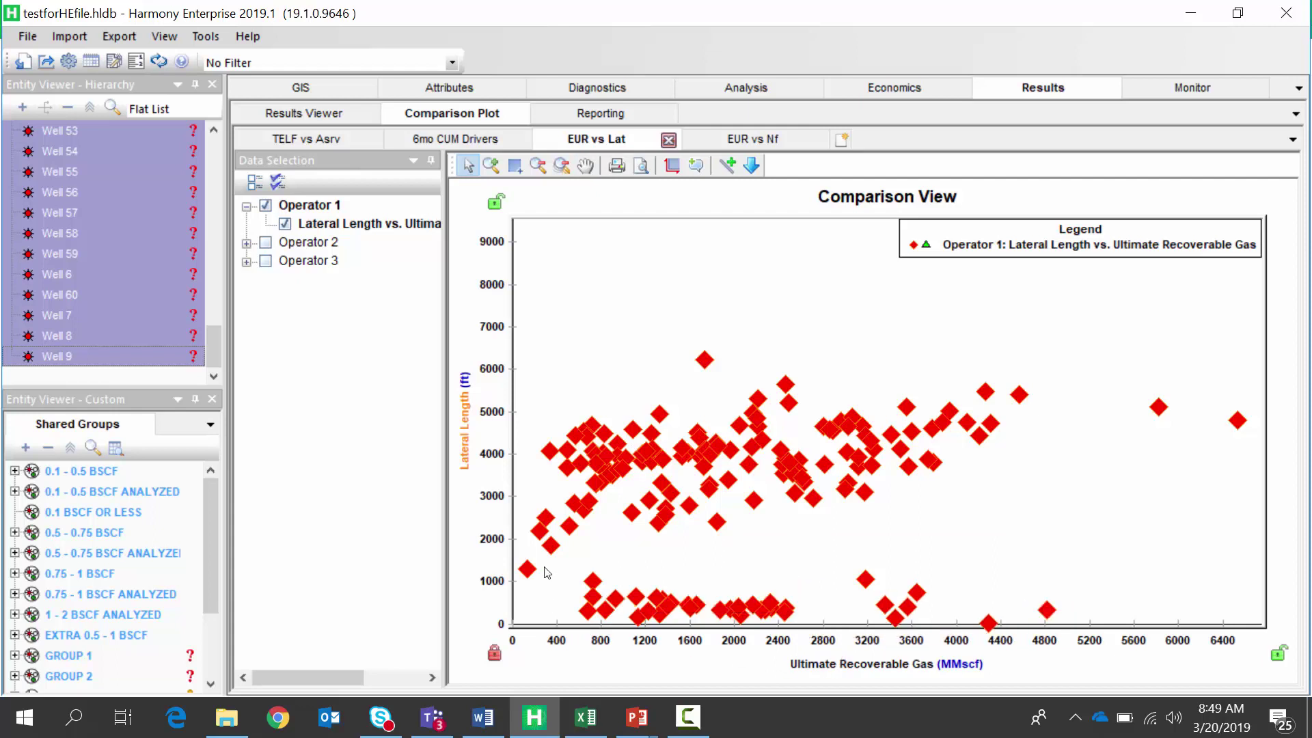
Rescale the axis to spread points and add Operator 3 and Operator 2 wells to EUR vs Lat.
drag(495, 513, 494, 489)
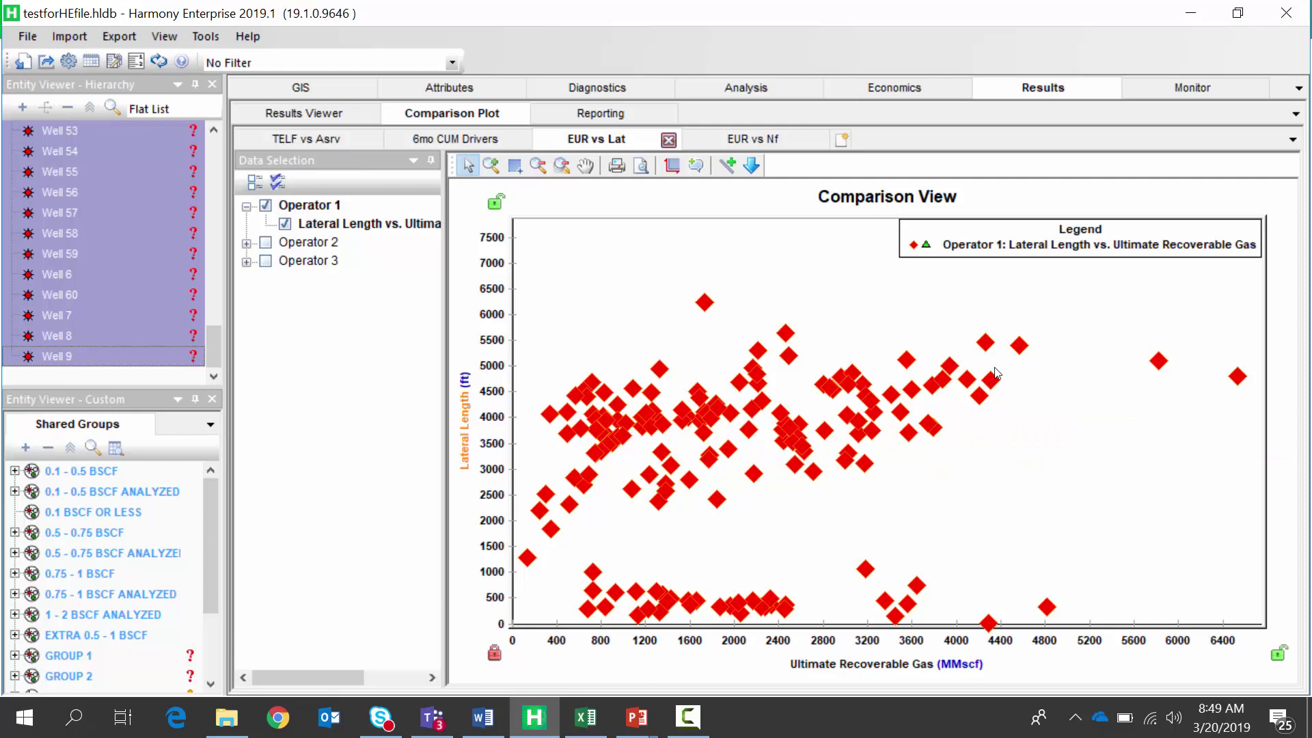
click(266, 262)
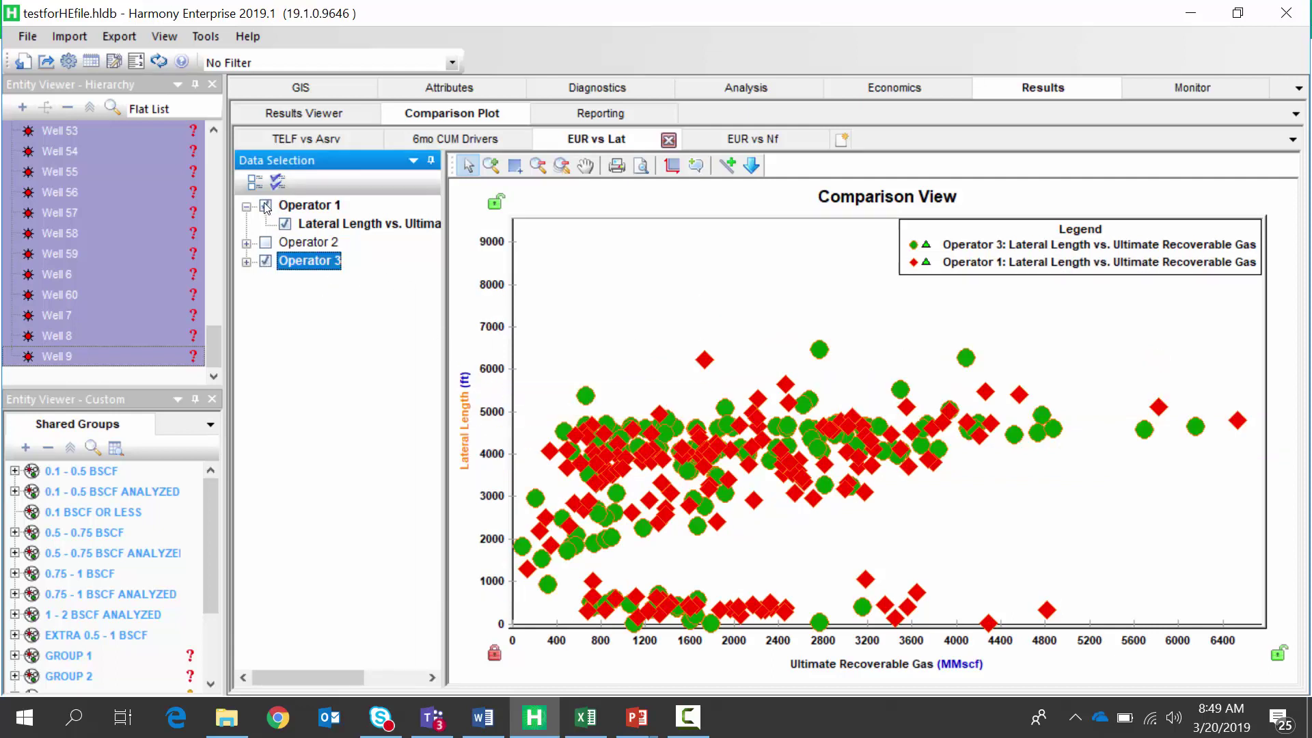
click(266, 243)
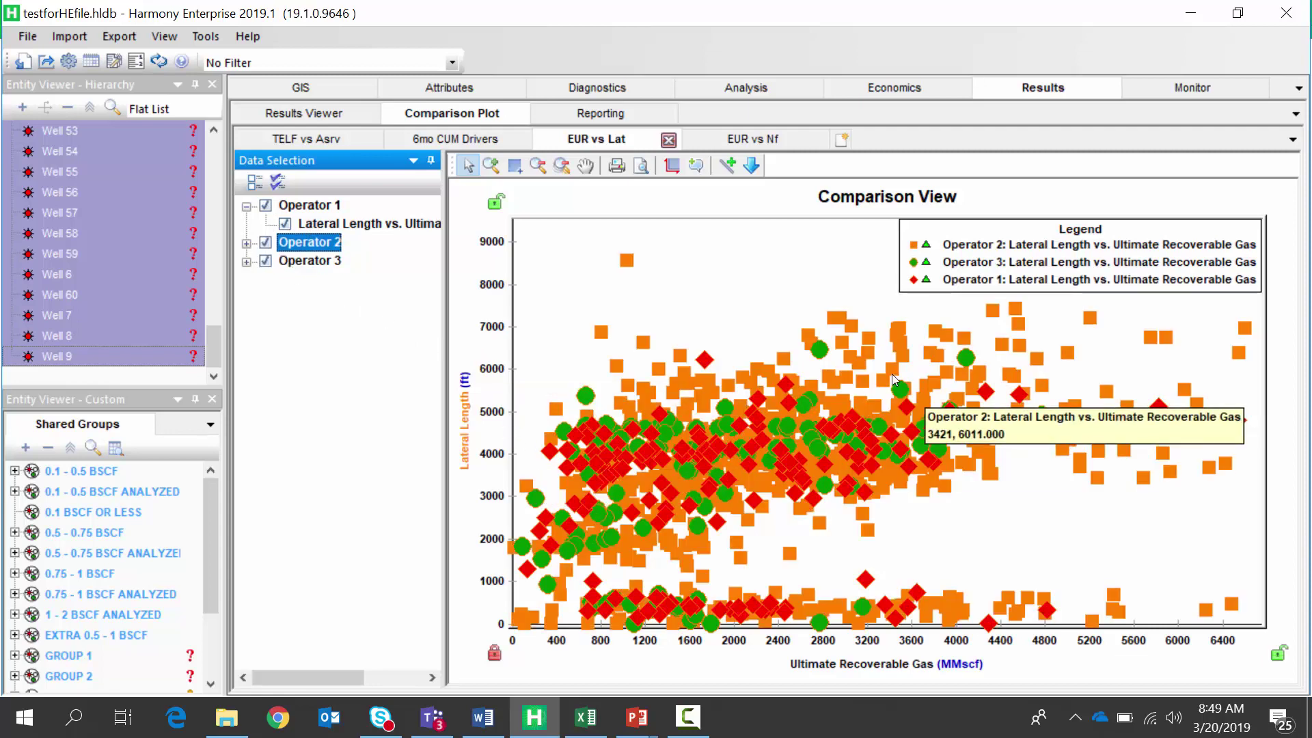
In EUR vs Nf, add Operator 3 and 2 wells and re-show Operator 1's Treatment # Frac Stages series.
click(769, 138)
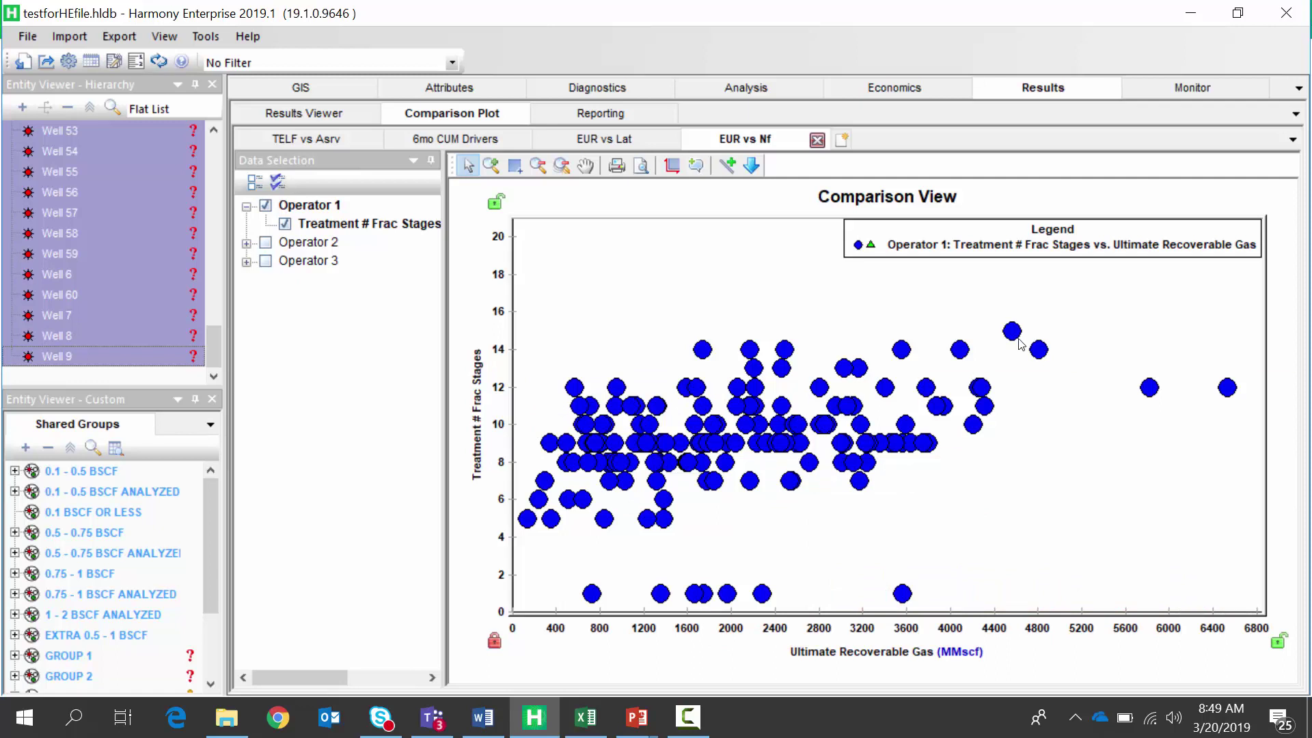
click(266, 261)
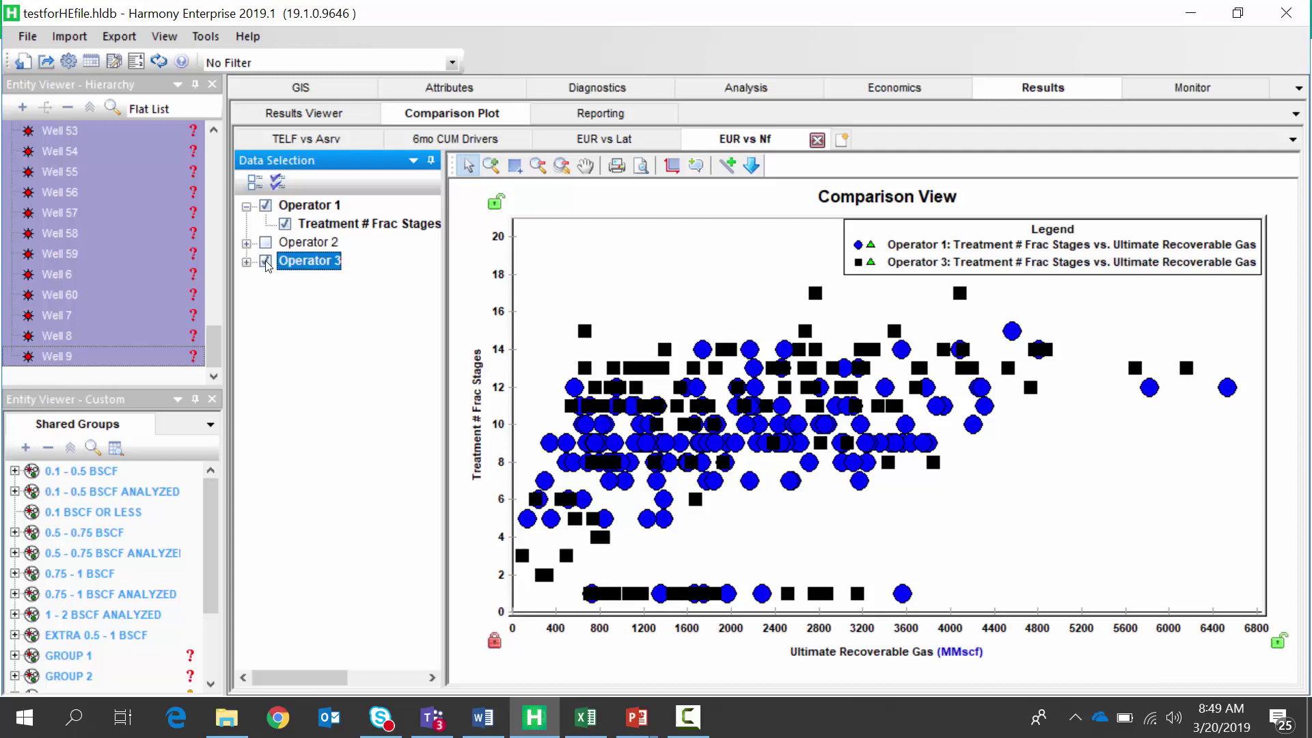
click(266, 244)
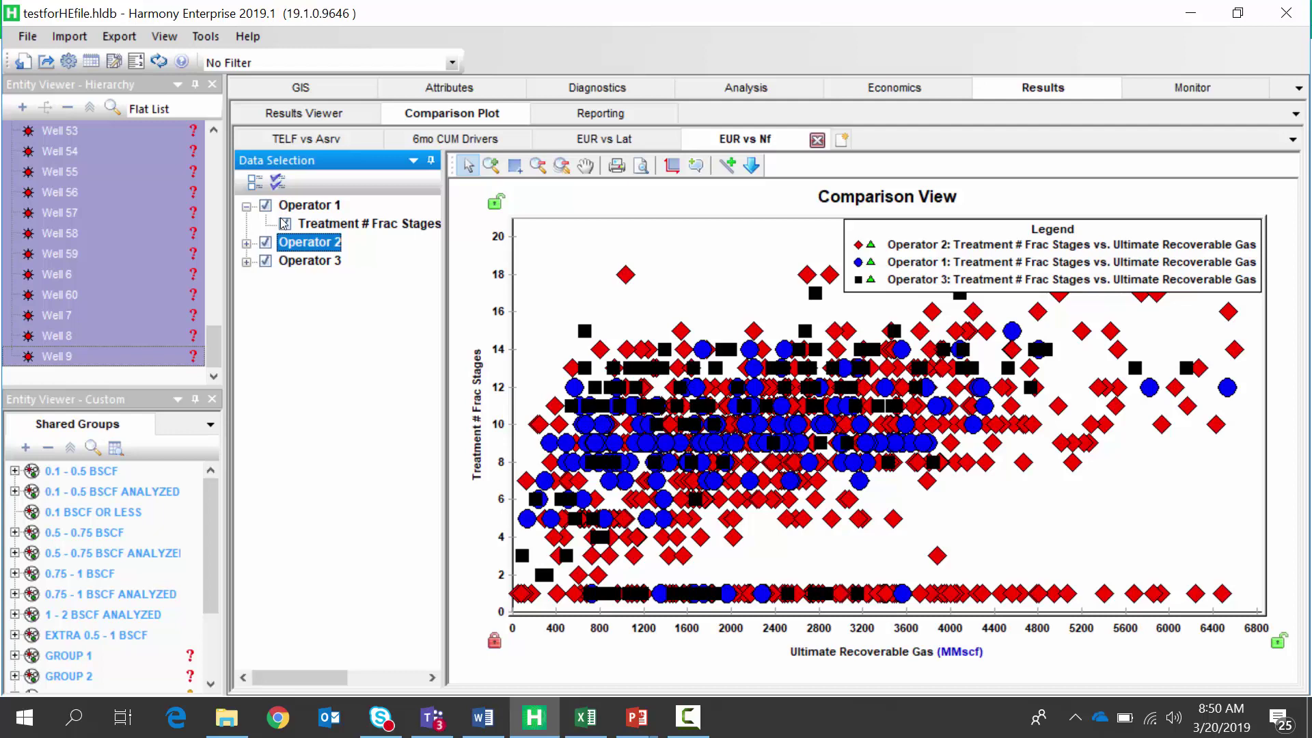
click(284, 223)
Reselect all wells from Well 53 to Well 9 in the hierarchy.
click(86, 356)
drag(220, 353, 220, 161)
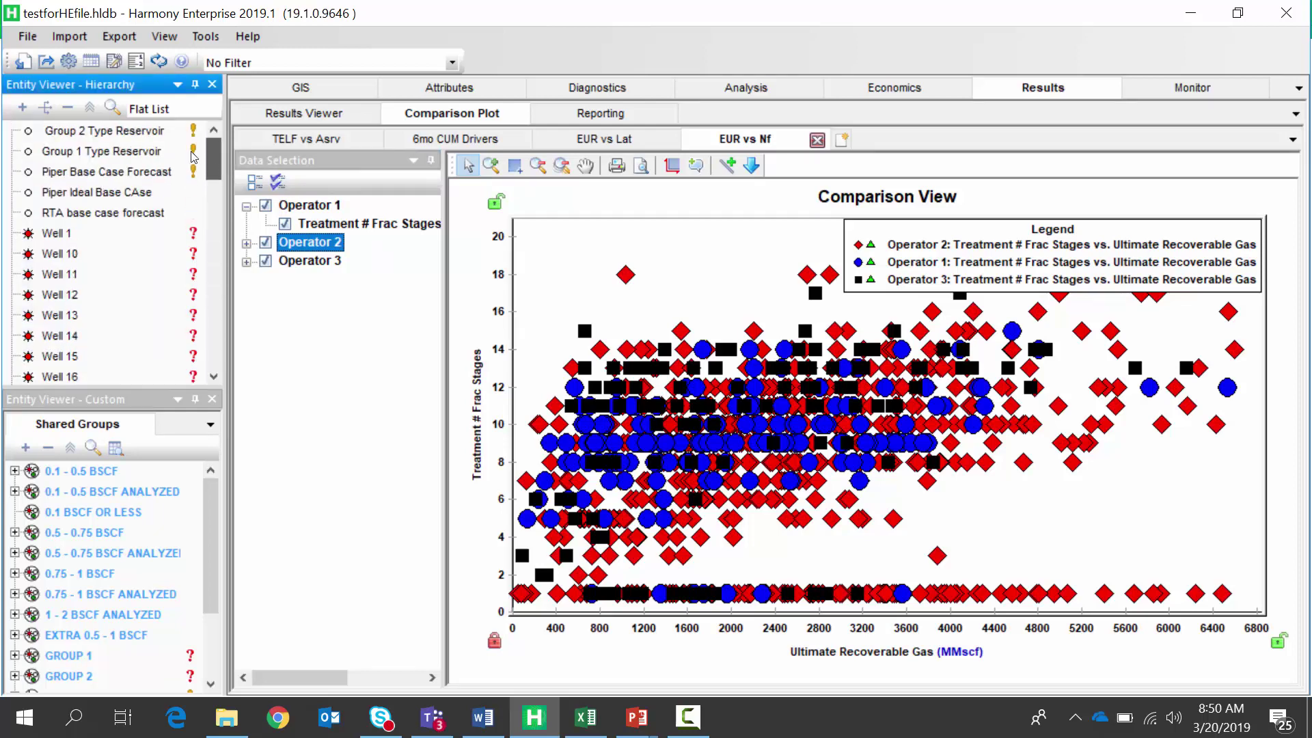
shift+click(181, 212)
Switch the Results Viewer to a cumulative distribution plot.
click(304, 113)
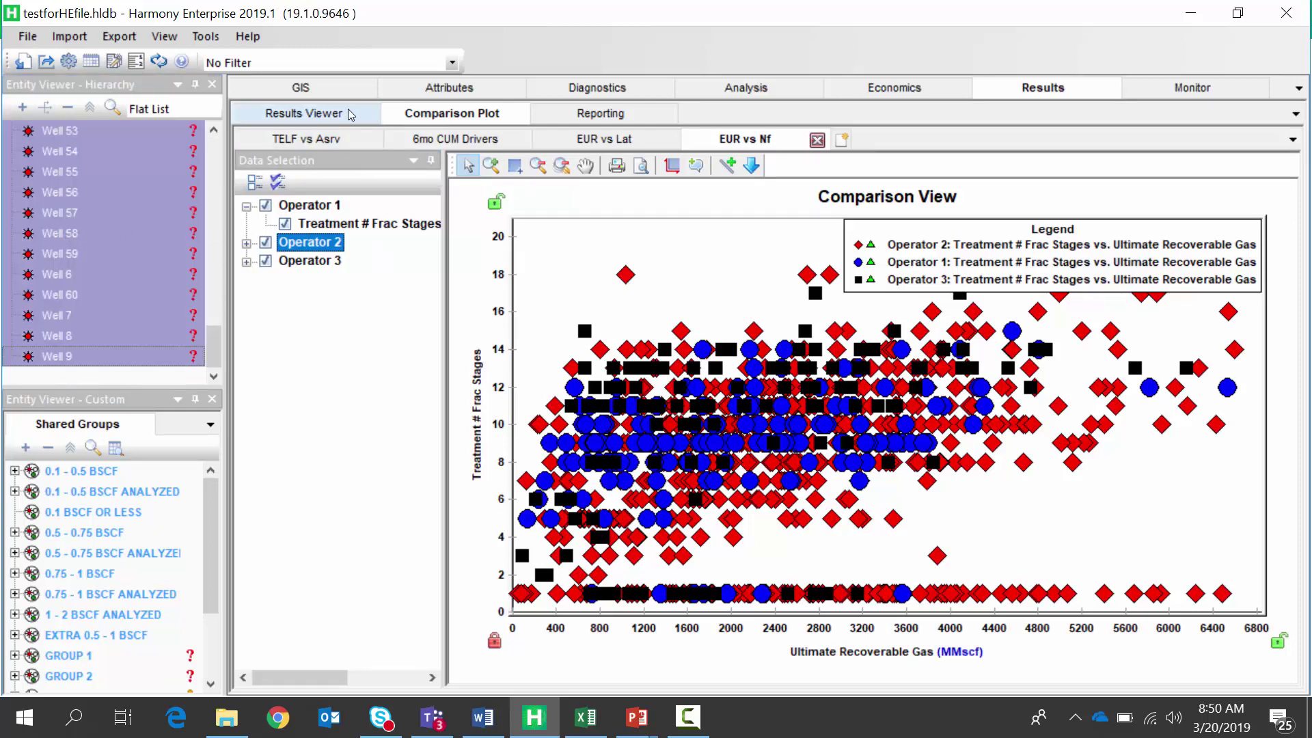
click(997, 142)
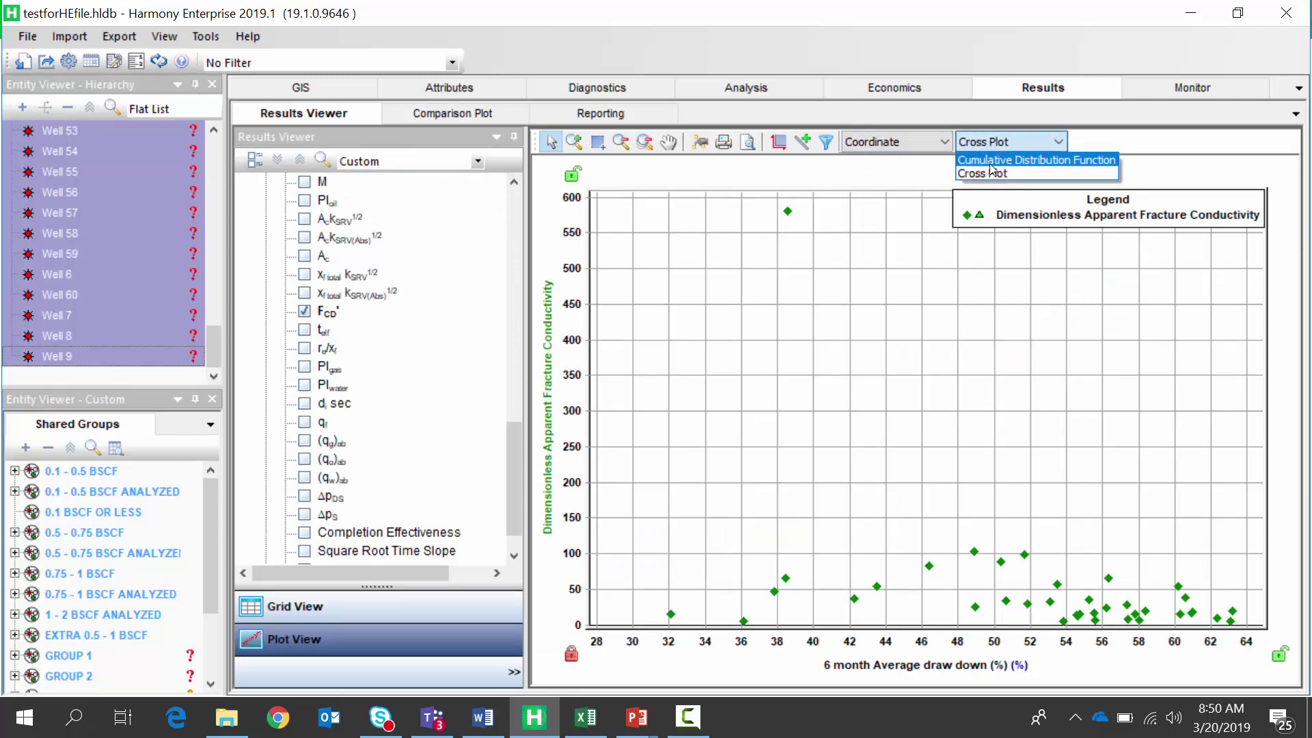
click(990, 163)
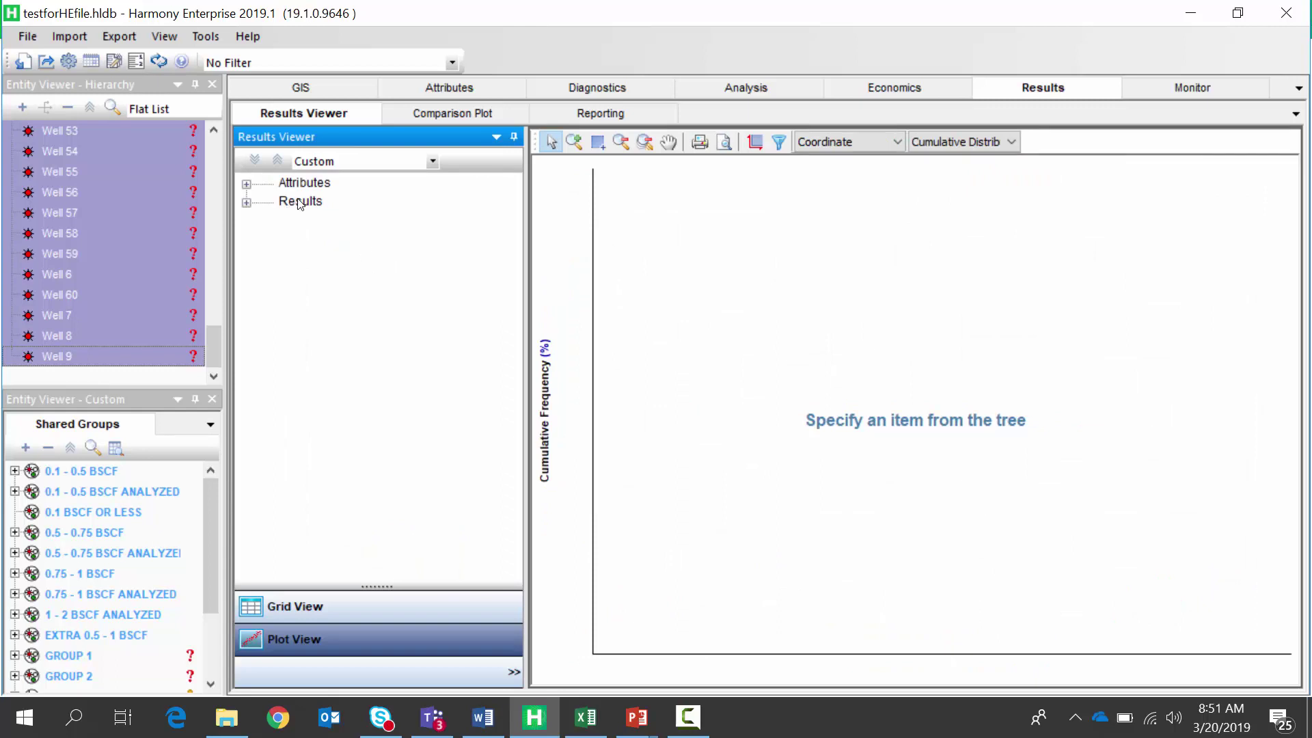
Limit the analysis datasets to Mar 2019 DCA only.
click(778, 142)
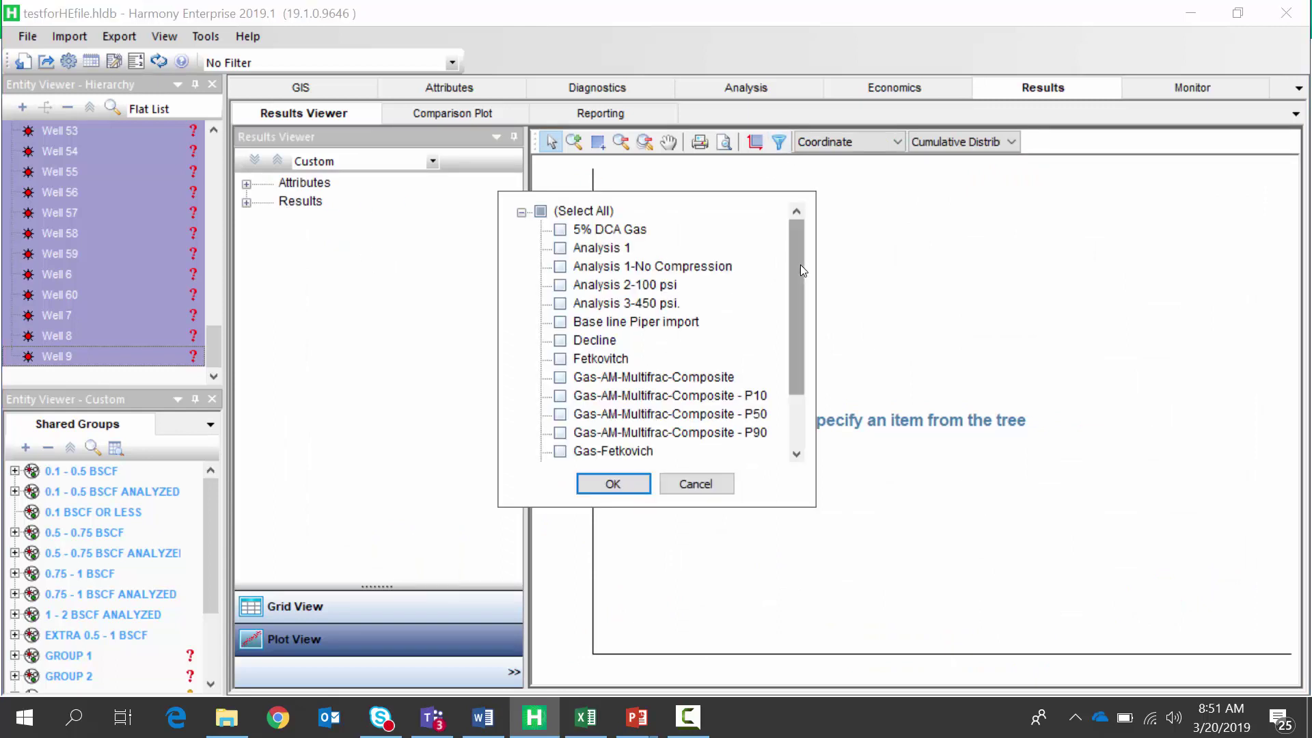
drag(799, 265, 792, 328)
click(560, 433)
click(560, 432)
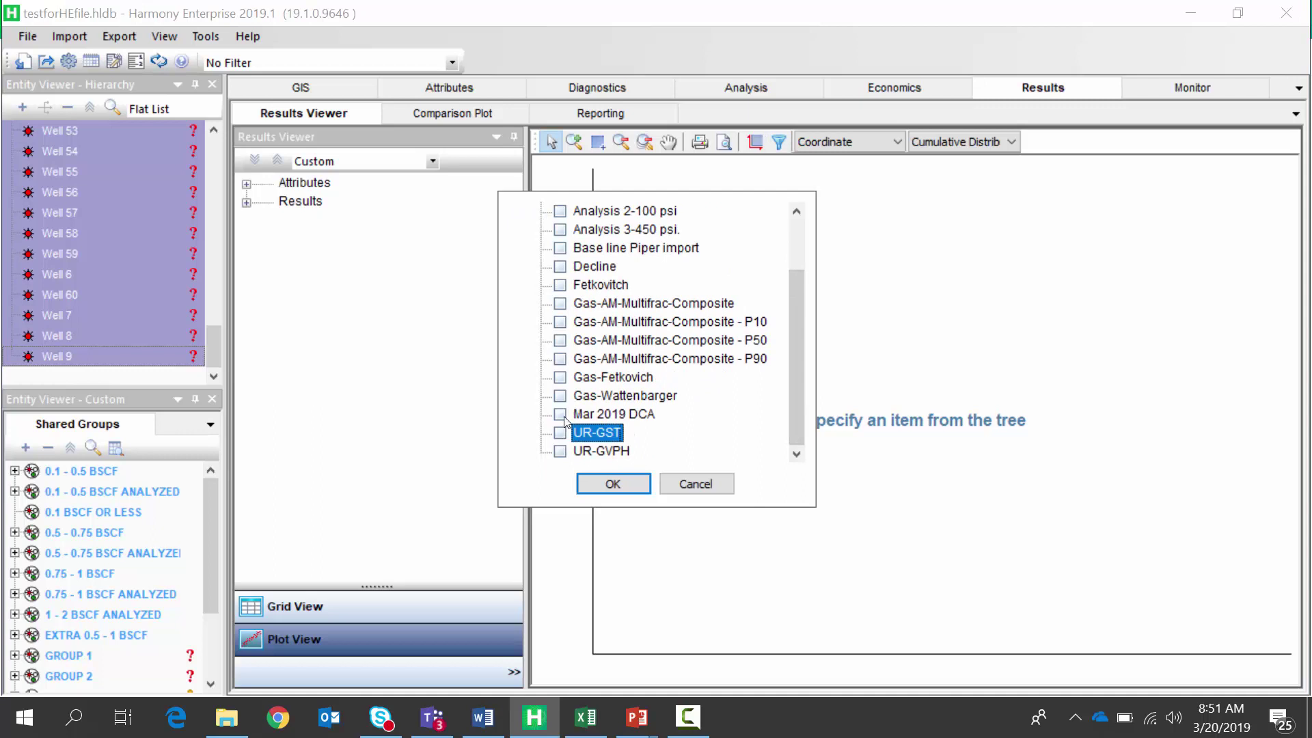
click(560, 414)
click(615, 483)
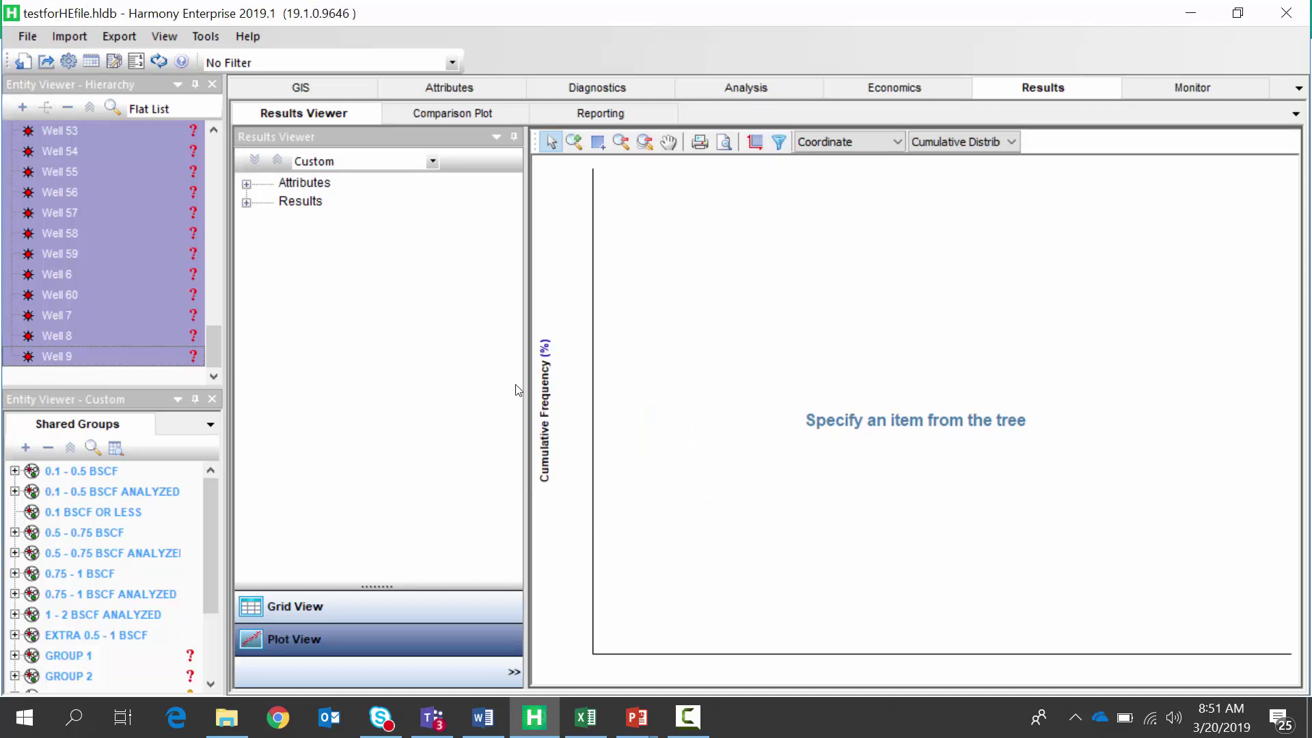
Plot EURg from Results > Summary Parameters > Gas as the cumulative distribution.
click(246, 203)
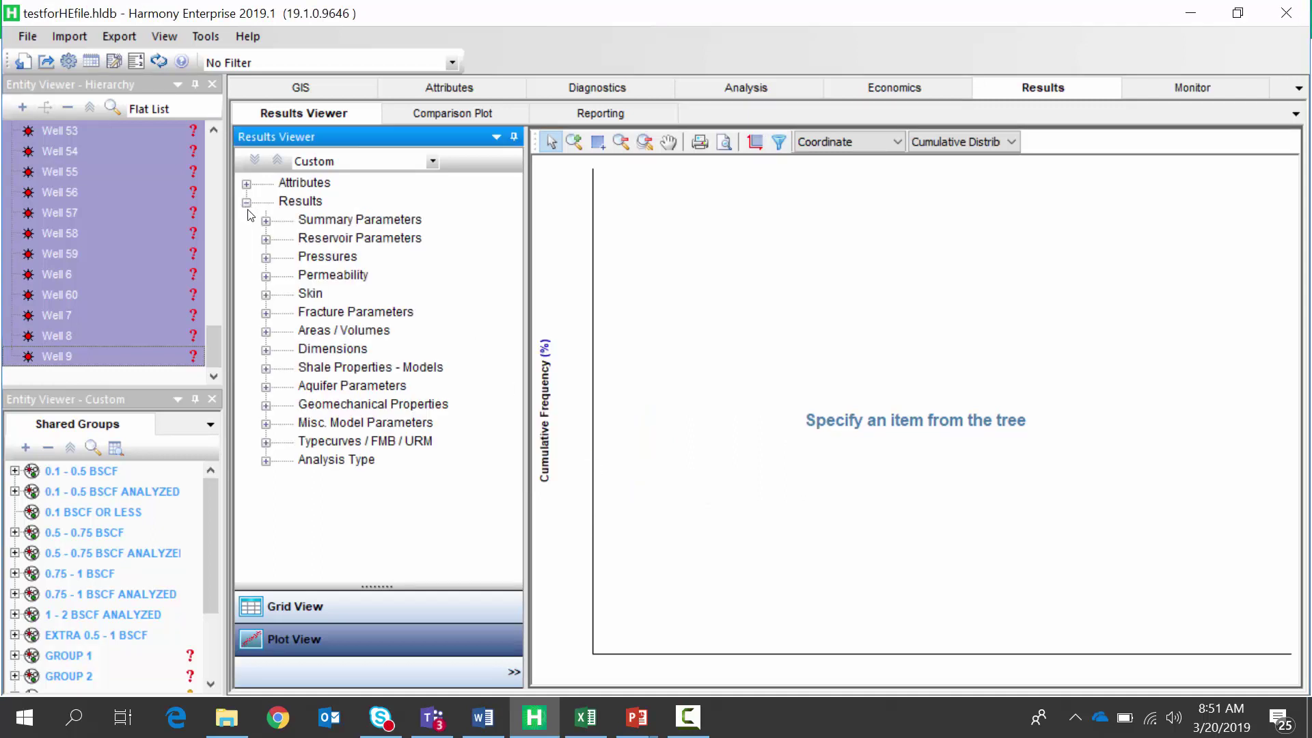
click(265, 221)
click(286, 239)
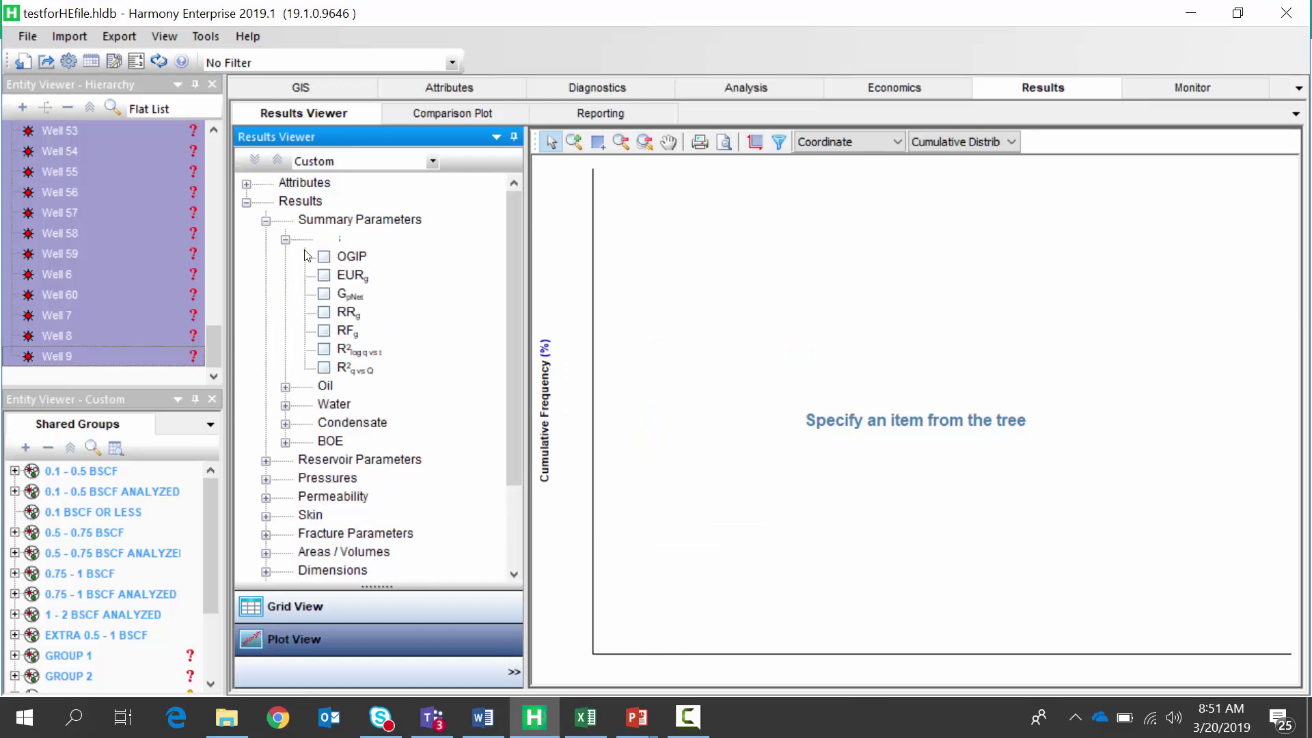
click(323, 275)
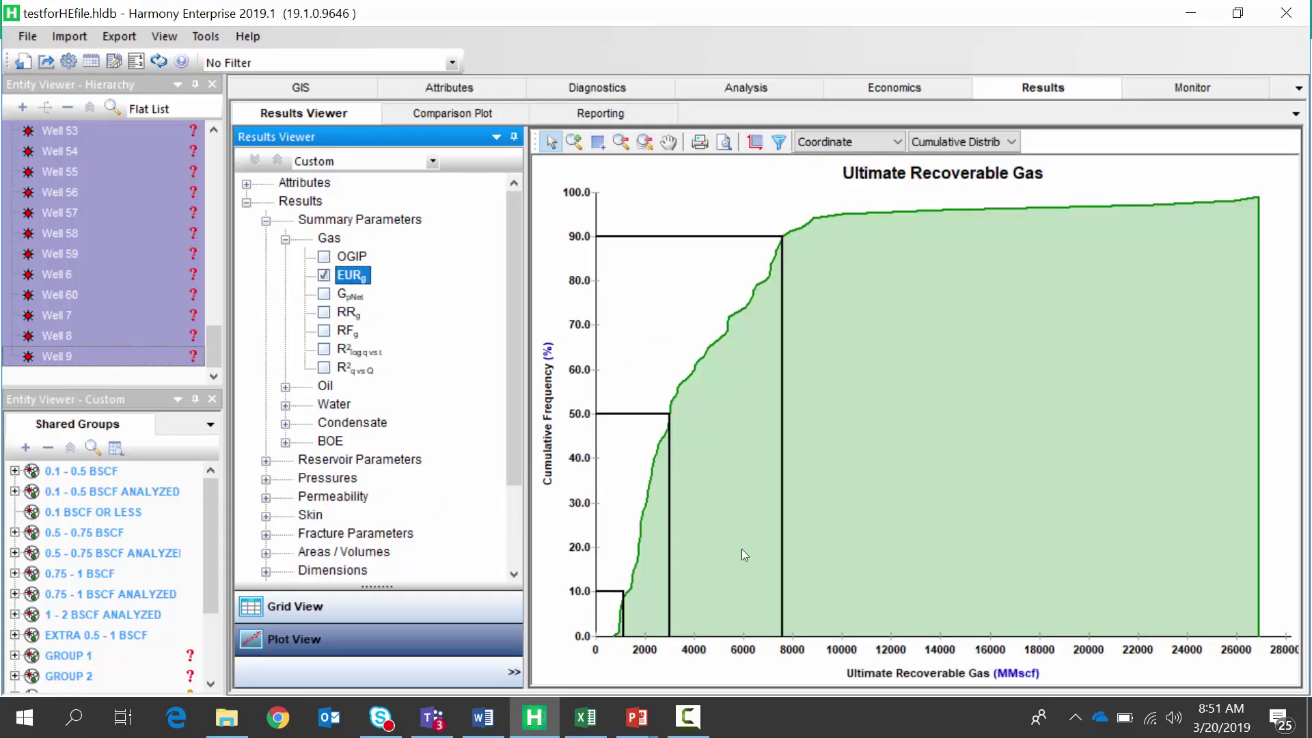
Stretch the EUR axis to about 0–9500 MMscf, showing P10/P50/P90 near 1150, 3000, 7550.
drag(722, 648, 947, 653)
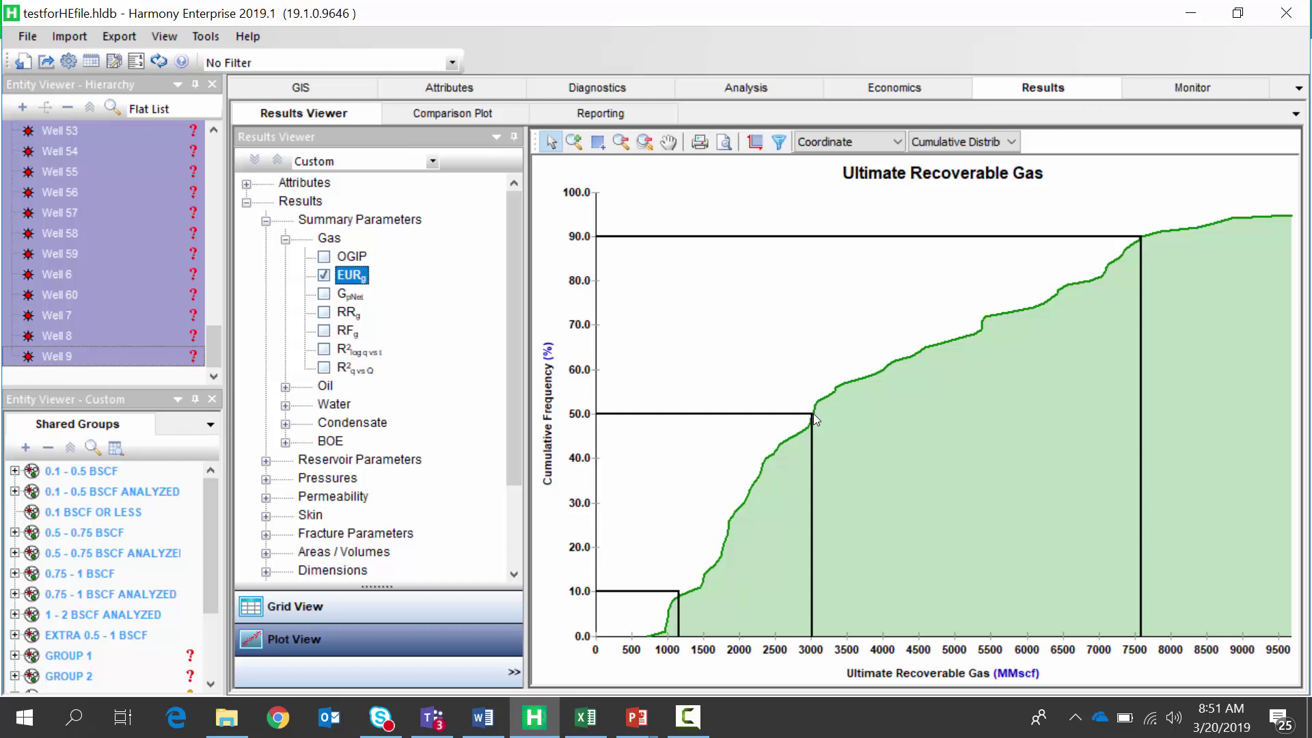
right_click(786, 339)
Copy the plot data and launch Excel from Windows search.
click(888, 477)
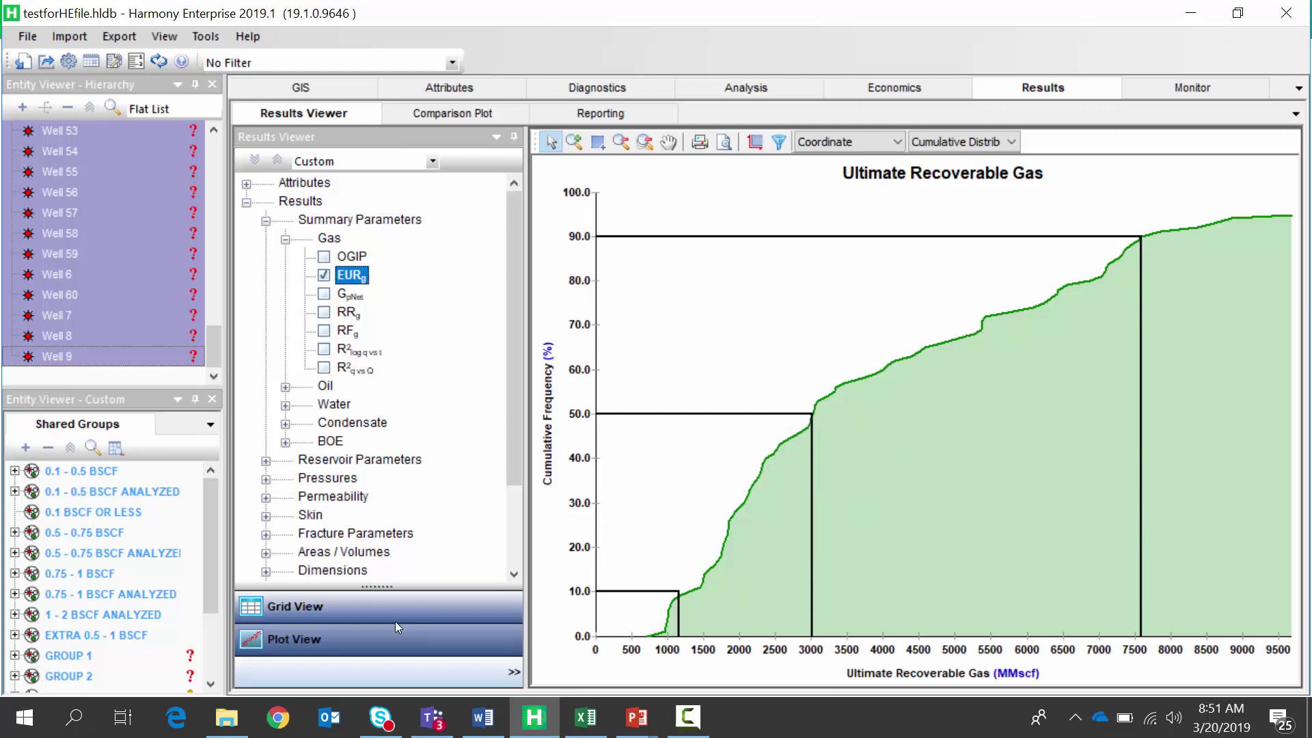
click(74, 716)
text(exc)
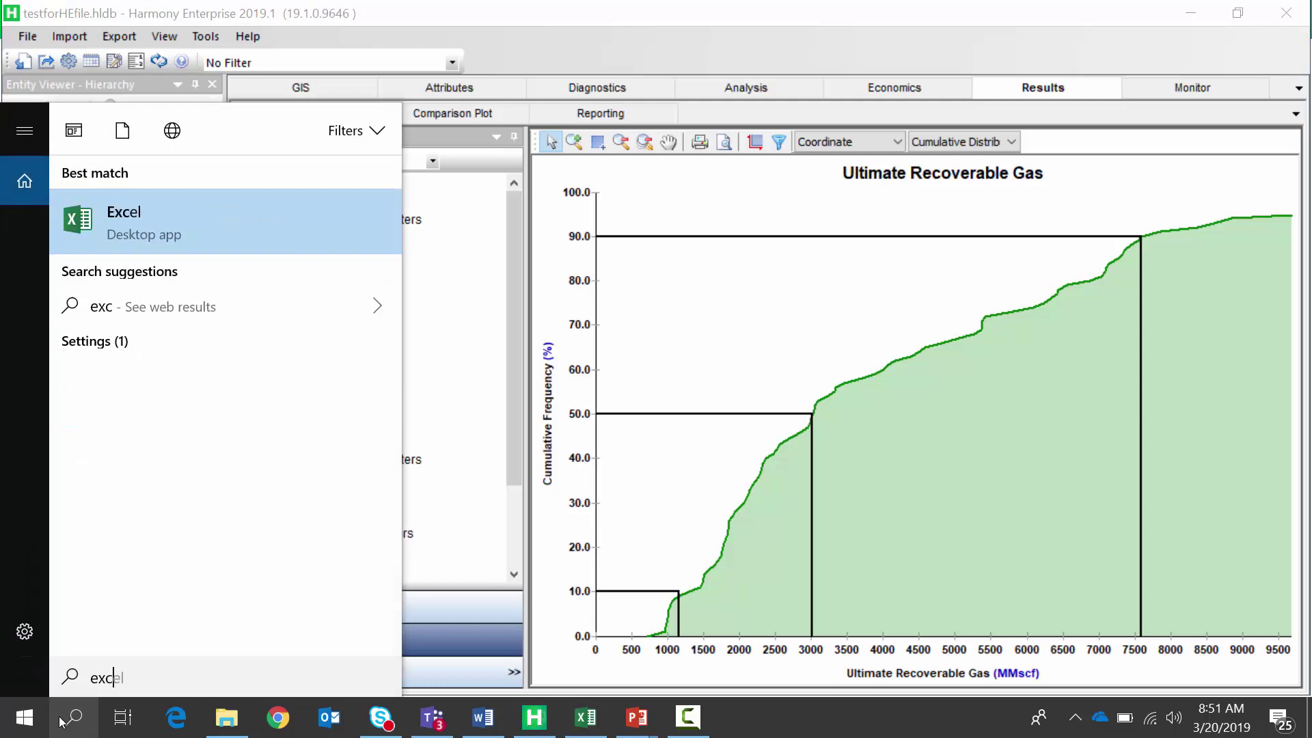
click(60, 722)
click(60, 722)
text(e)
key(Return)
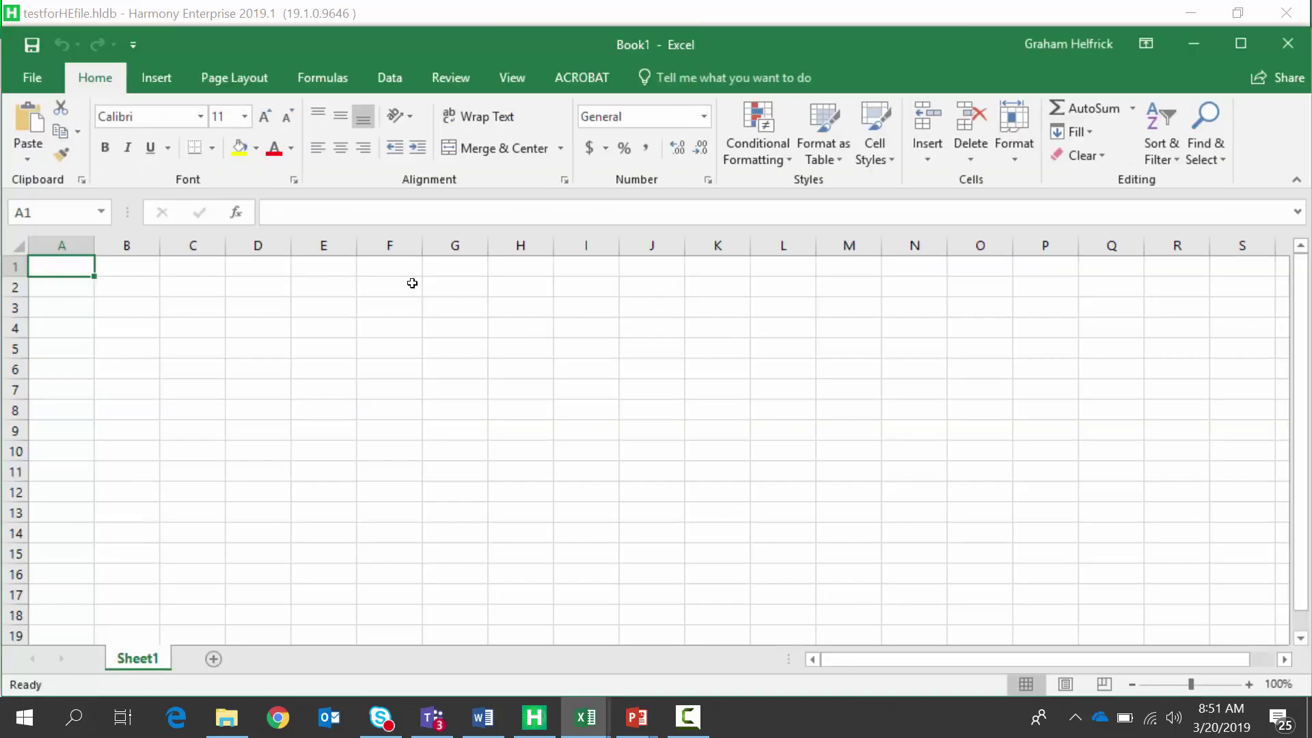
Paste the EUR distribution data into Book1 at cell G2, then return to Harmony.
click(429, 287)
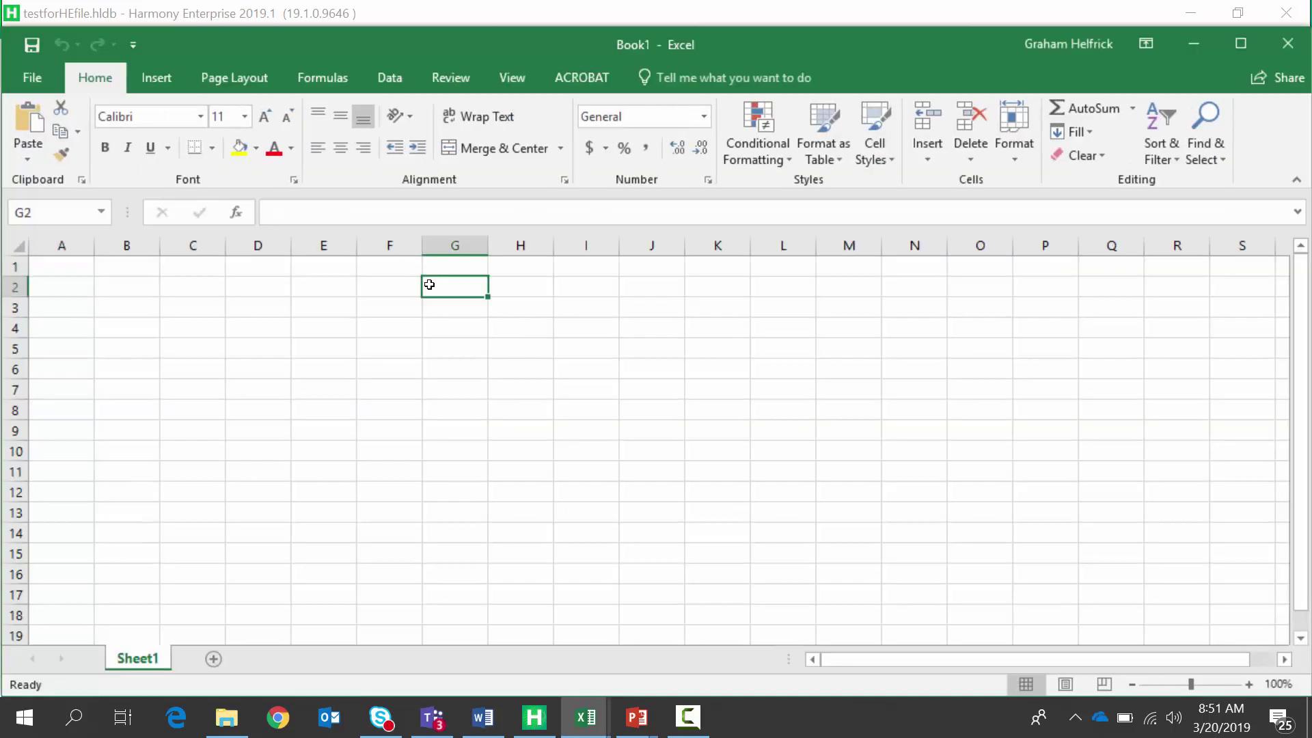
key(ctrl+v)
click(629, 346)
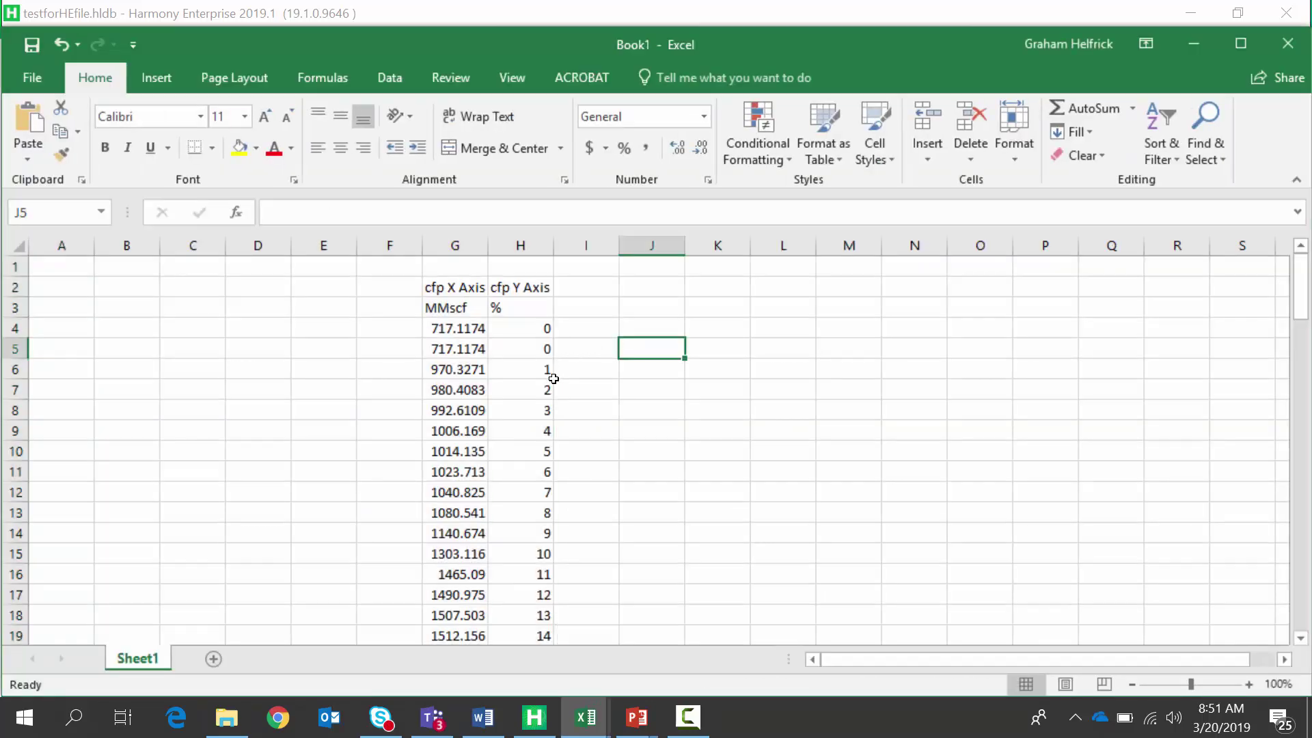
scroll(551, 378, down, 3)
scroll(553, 377, down, 18)
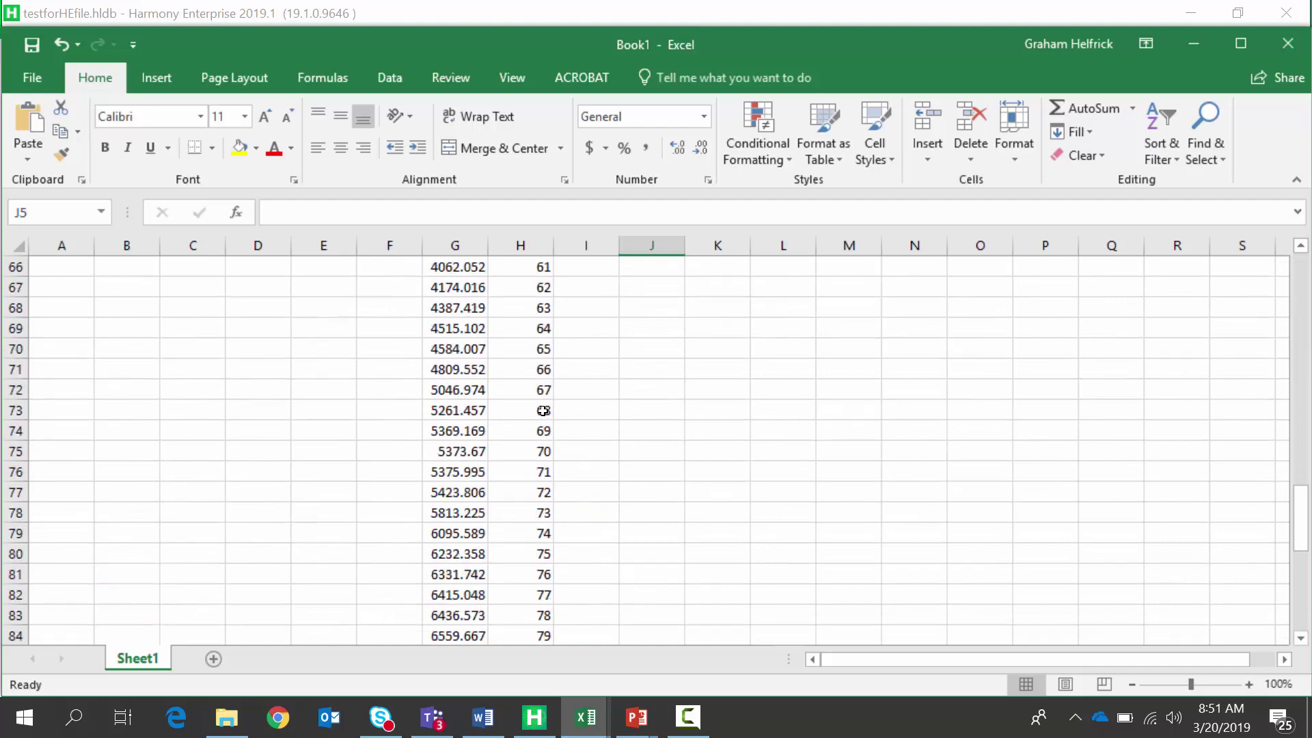
key(alt+Tab)
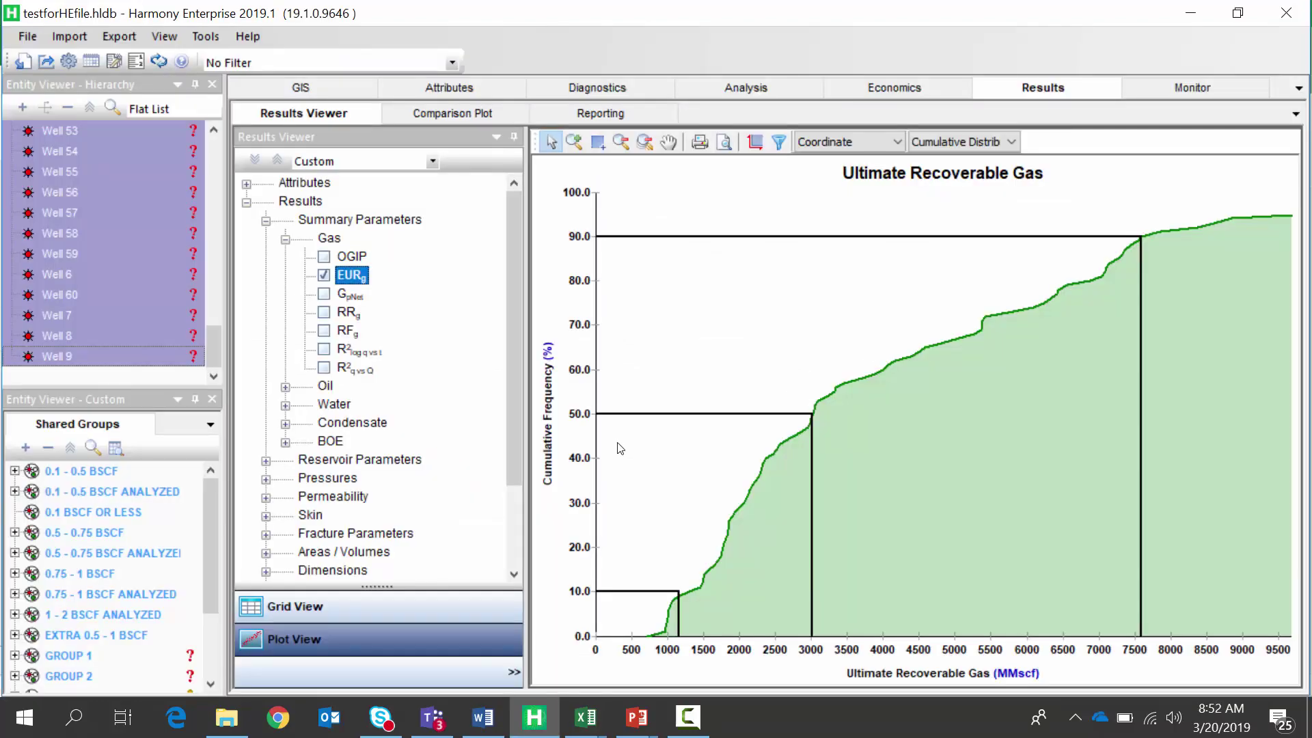
Plot the cumulative distribution of b under Analysis Type > Gas Decline > From Start of Decline.
click(277, 162)
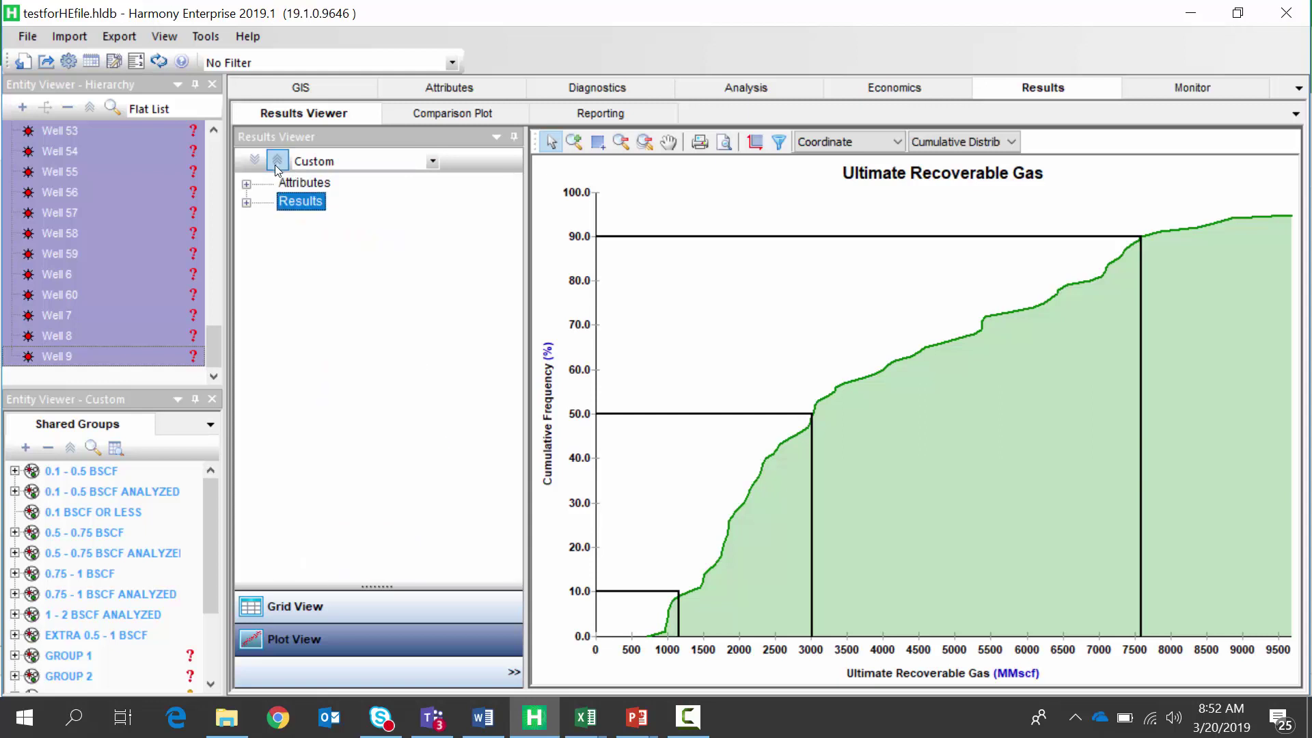
click(246, 202)
click(267, 462)
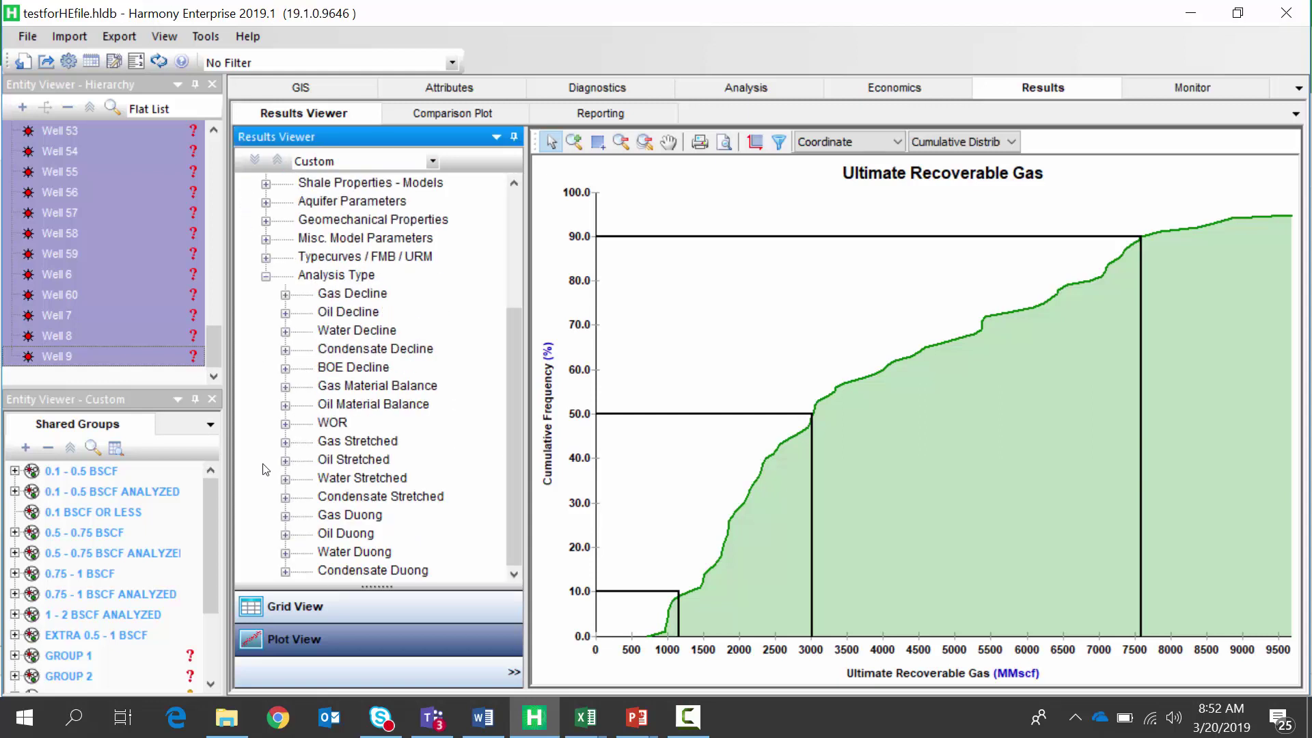
click(286, 297)
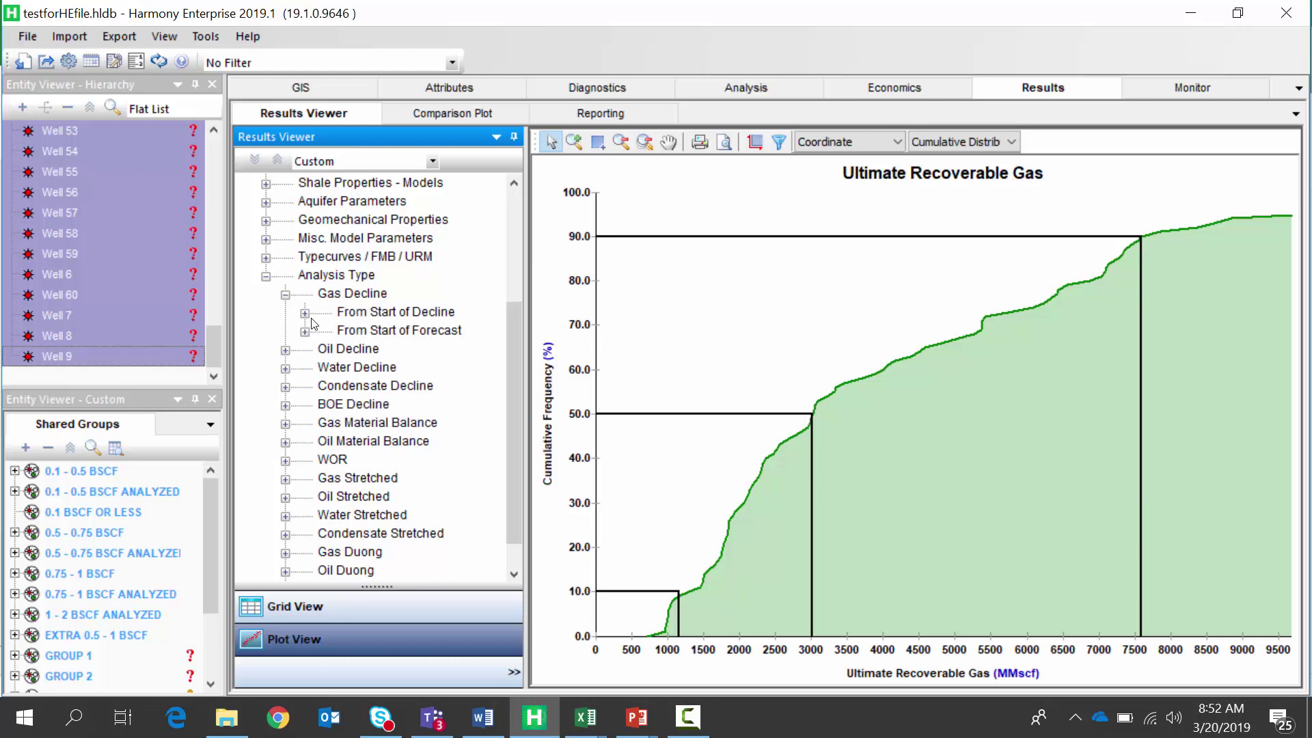
click(304, 312)
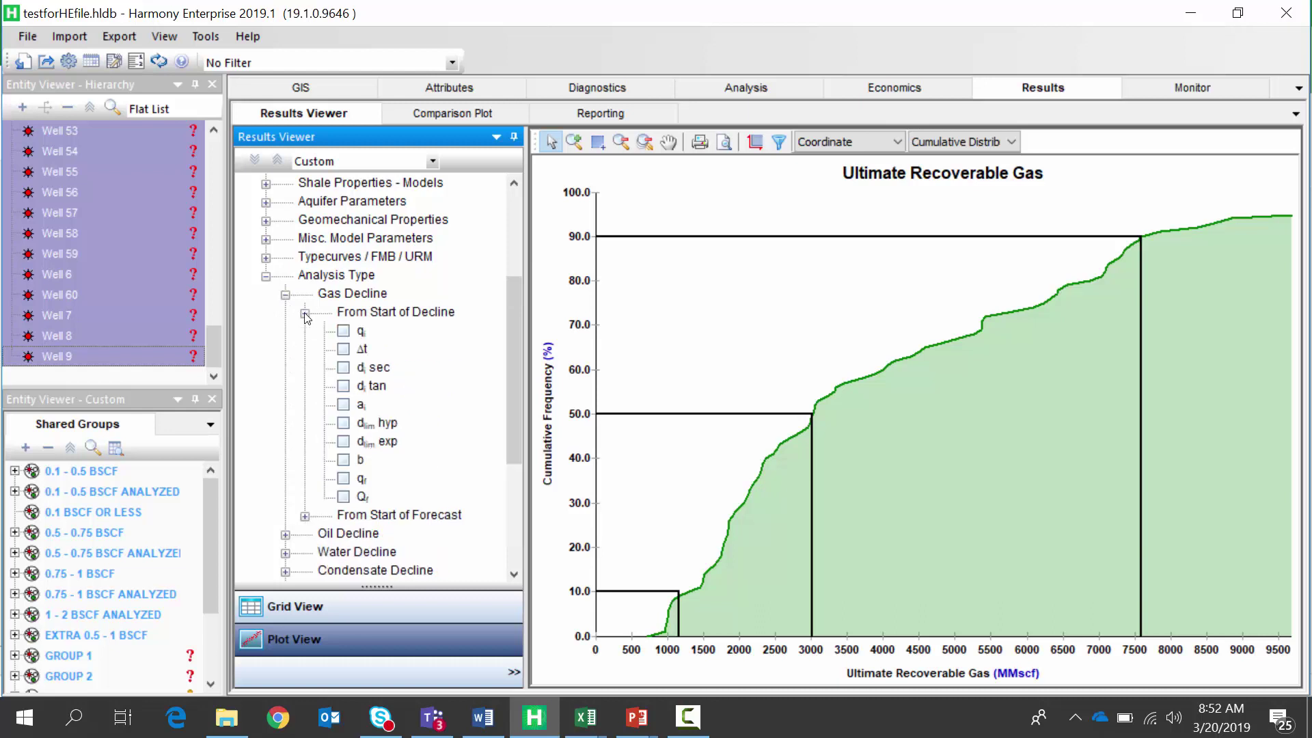
click(343, 460)
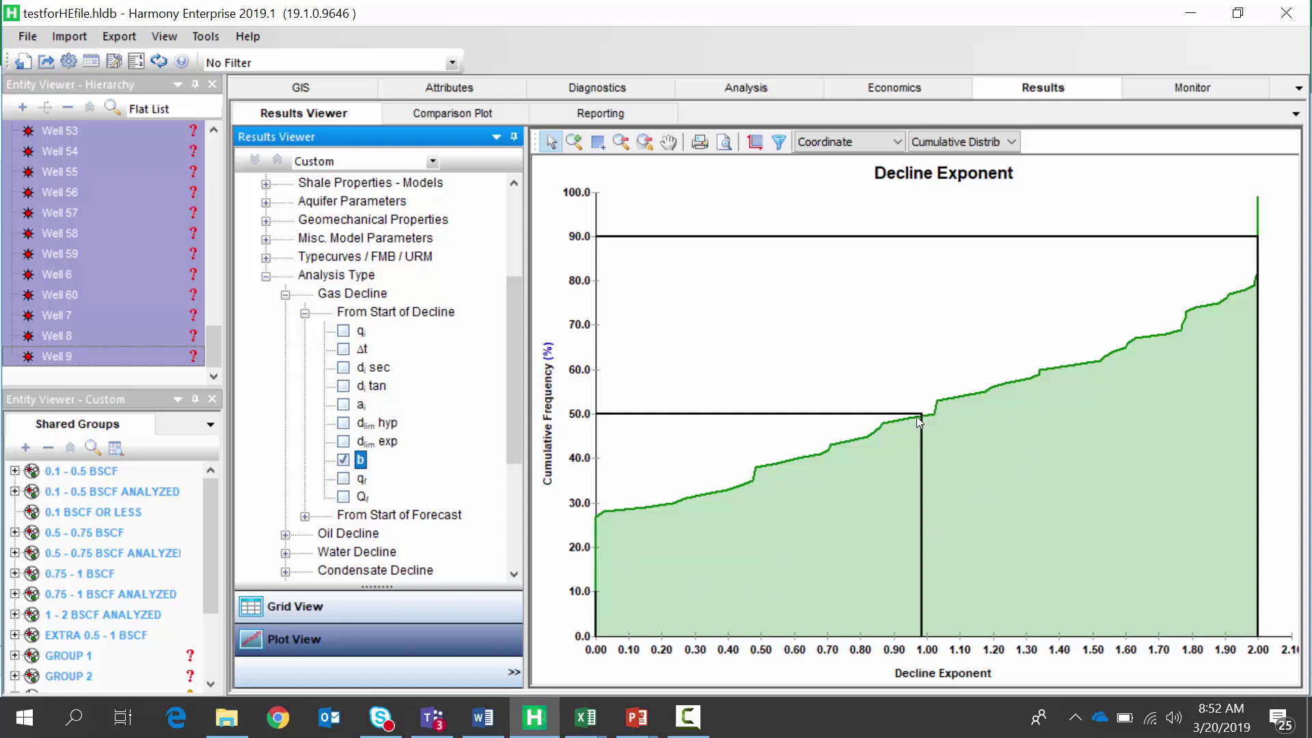
Filter the results to the UR-GST analysis instead of Mar 2019 DCA.
click(277, 161)
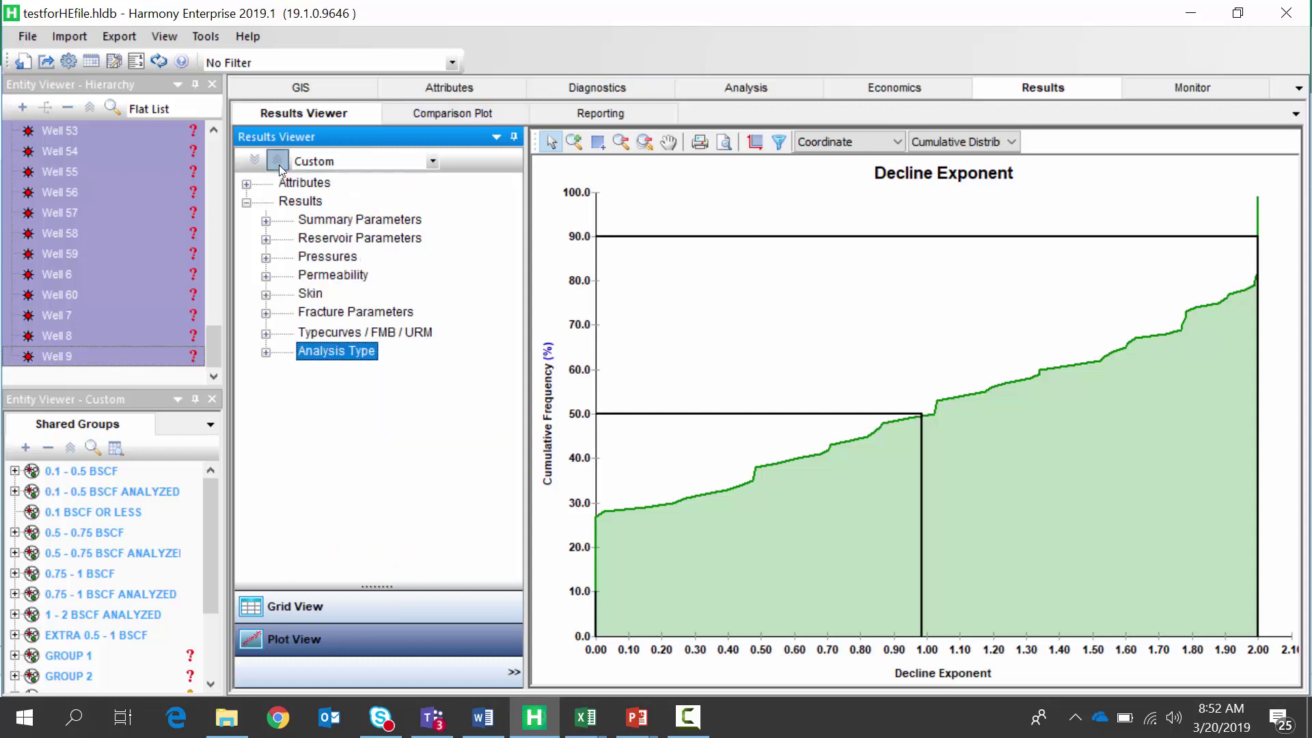
click(780, 142)
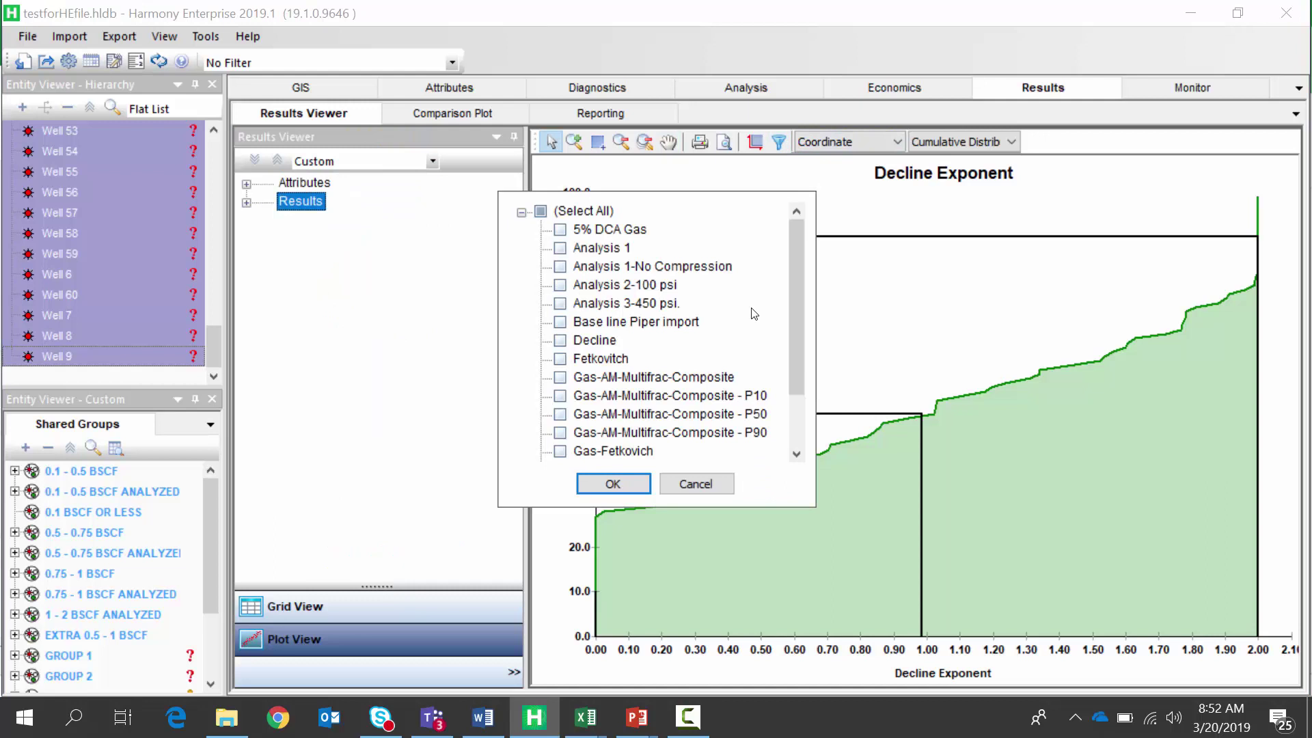
drag(798, 278, 798, 335)
click(559, 414)
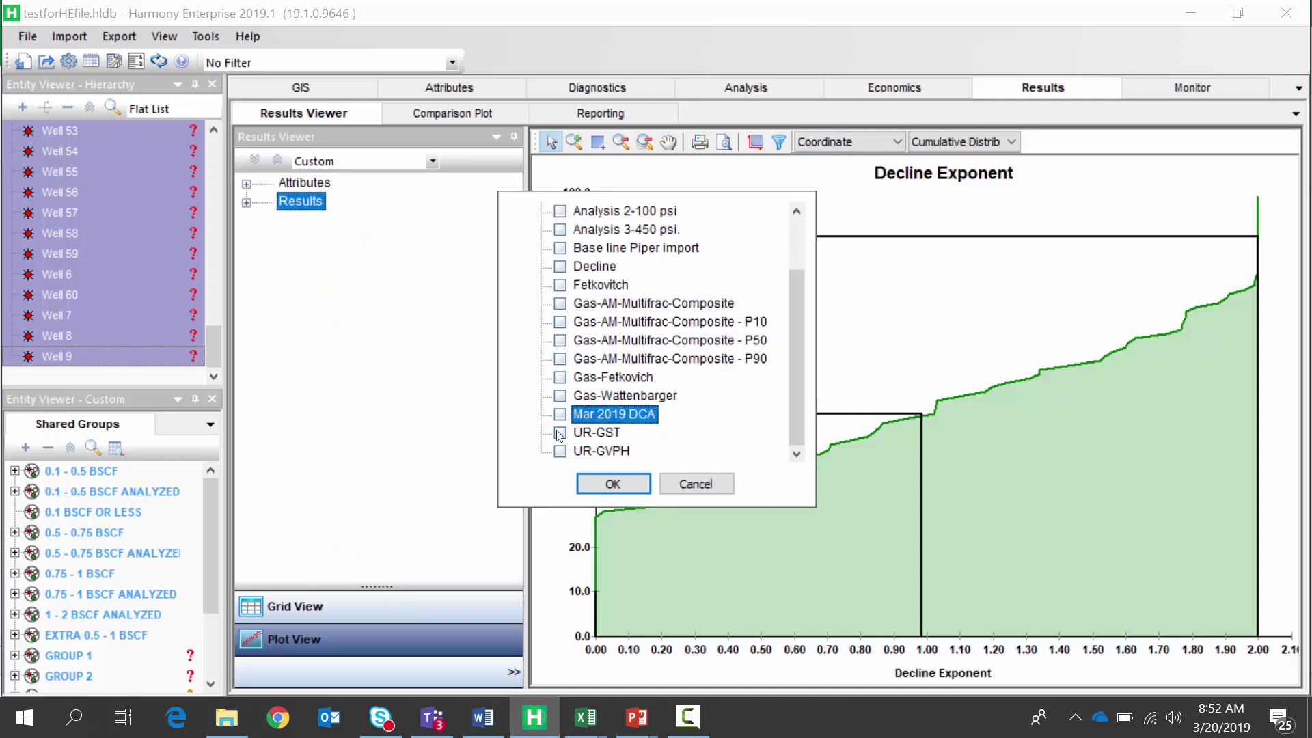
click(560, 433)
click(613, 483)
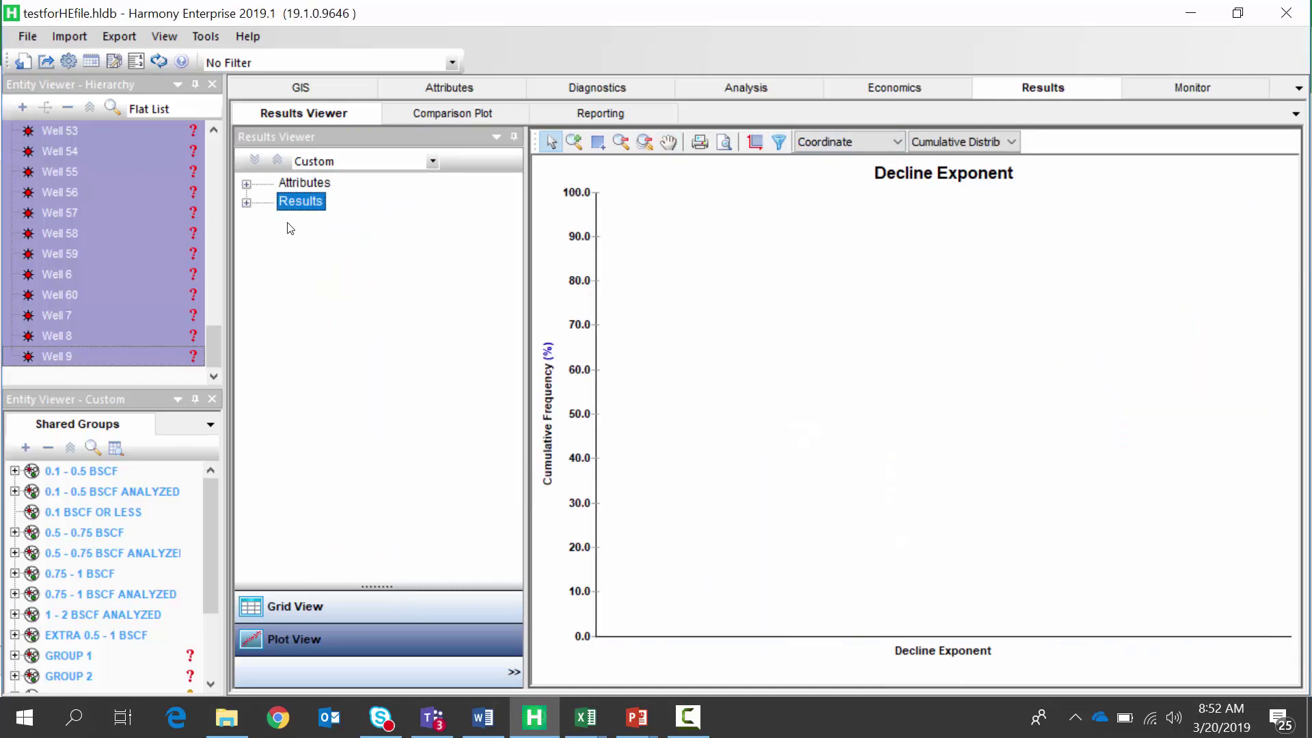
Plot the cumulative distribution of Ac kSRV^1/2 from Typecurves / FMB / URM.
click(245, 202)
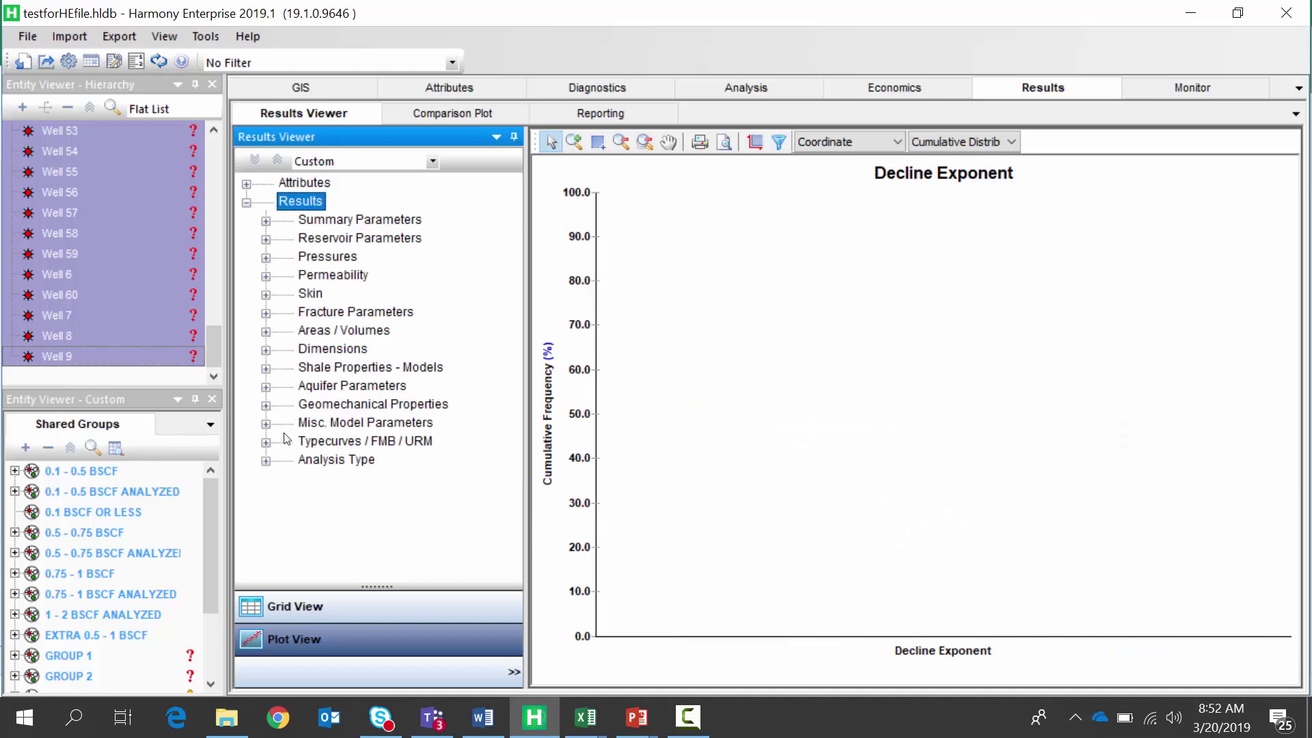
click(266, 442)
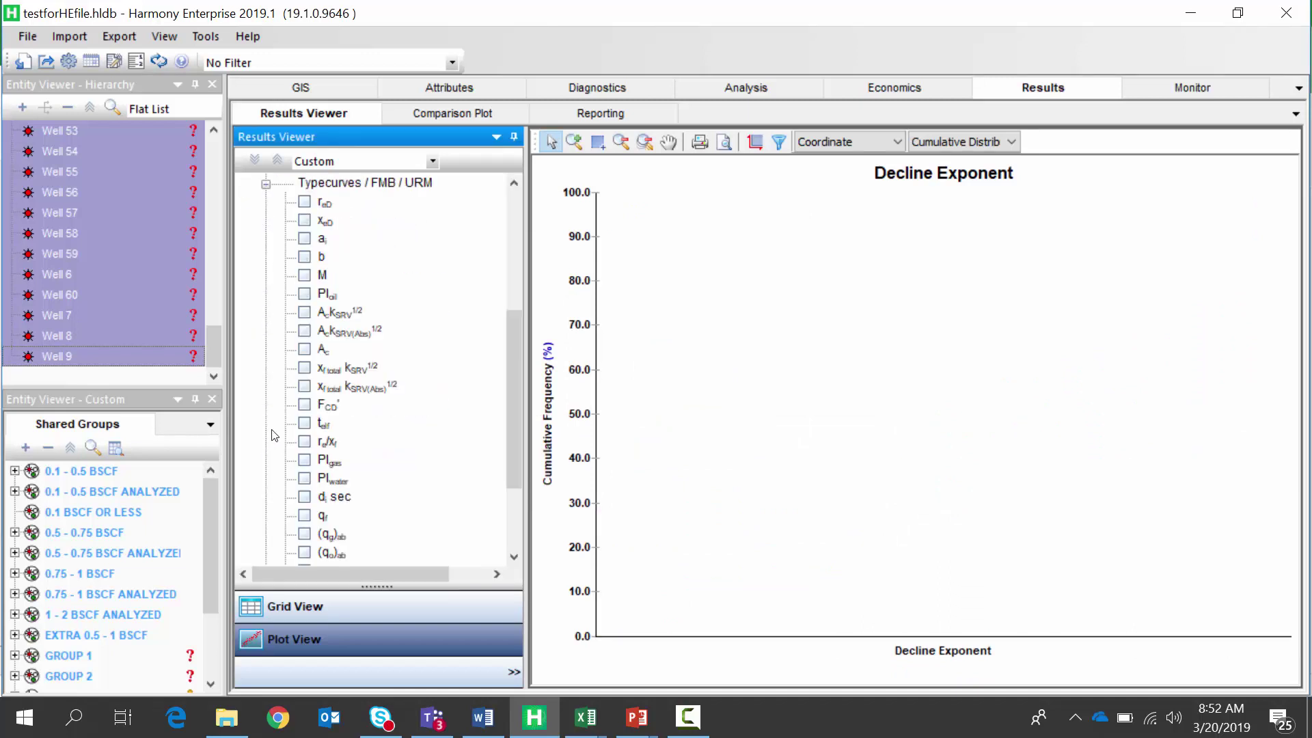
click(305, 312)
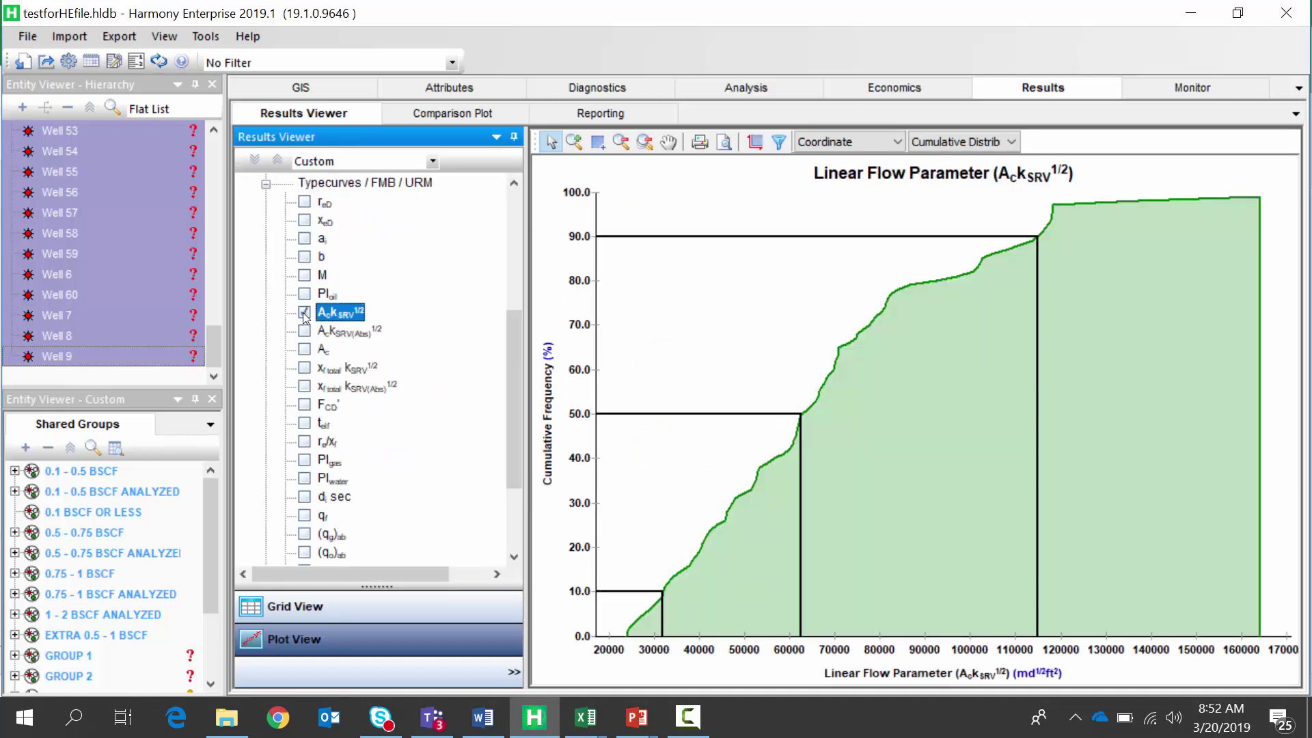